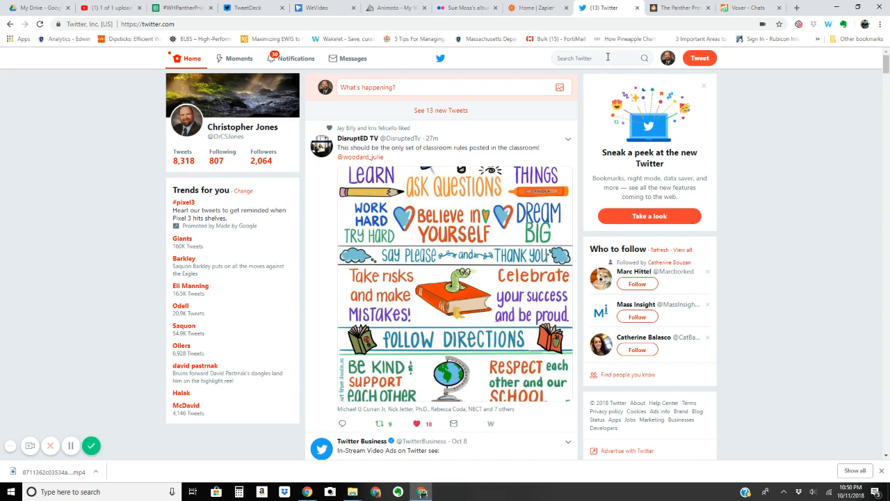
# Search Twitter for the hashtag #WHPantherPride.
pyautogui.click(606, 59)
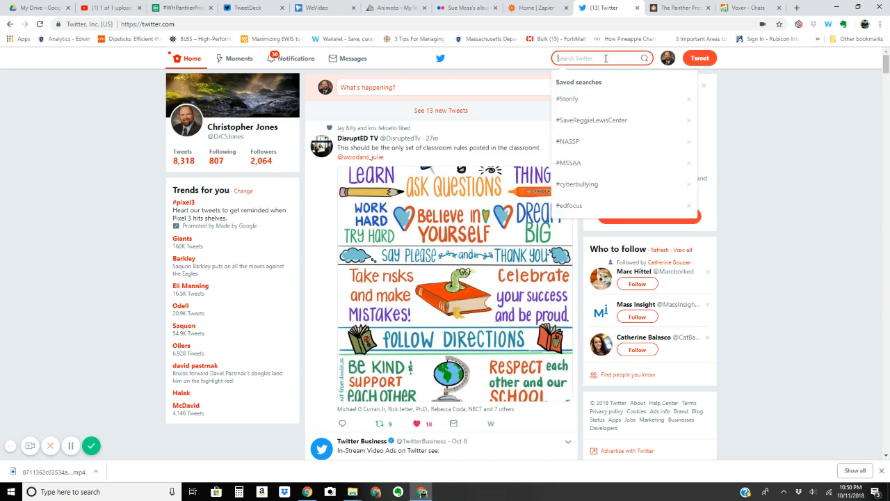
pyautogui.write('#')
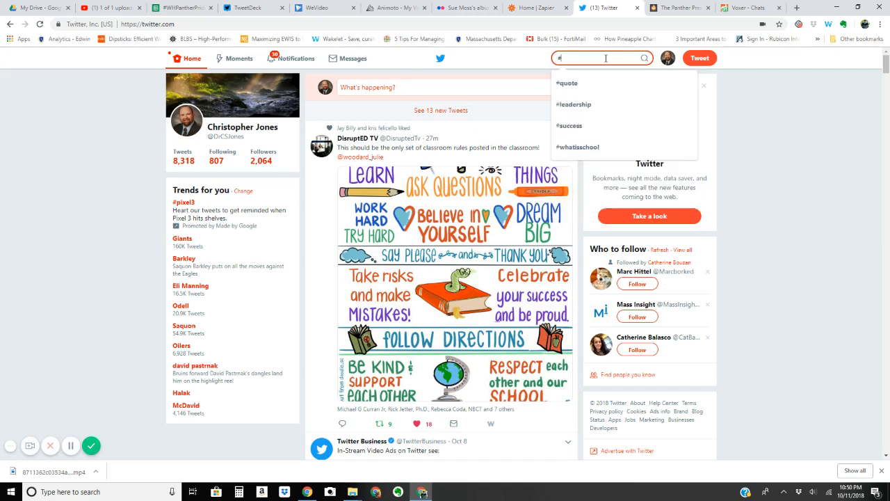
pyautogui.write('wh')
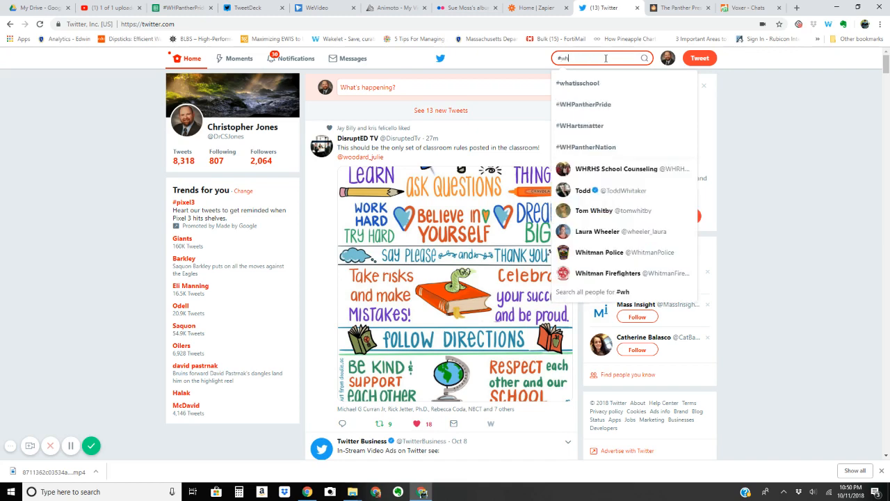
pyautogui.click(620, 105)
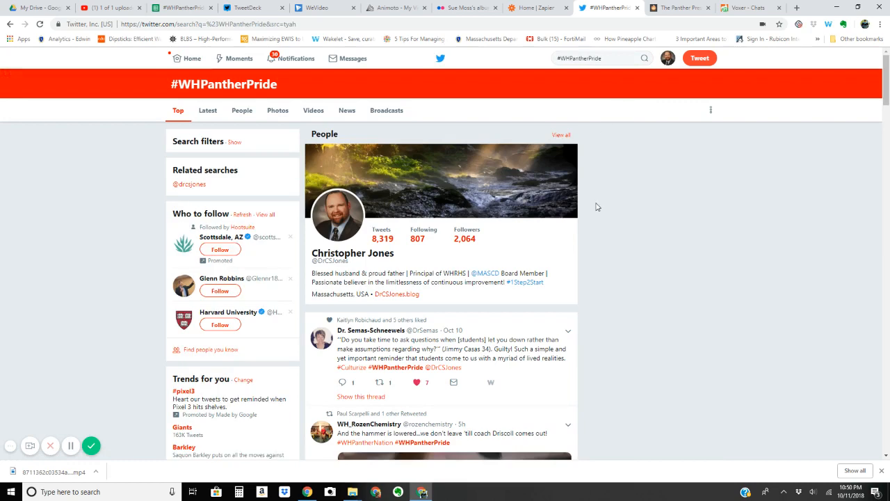
# Look through the top #WHPantherPride tweets and return to the beginning of the results.
pyautogui.scroll(-3, 626, 262)
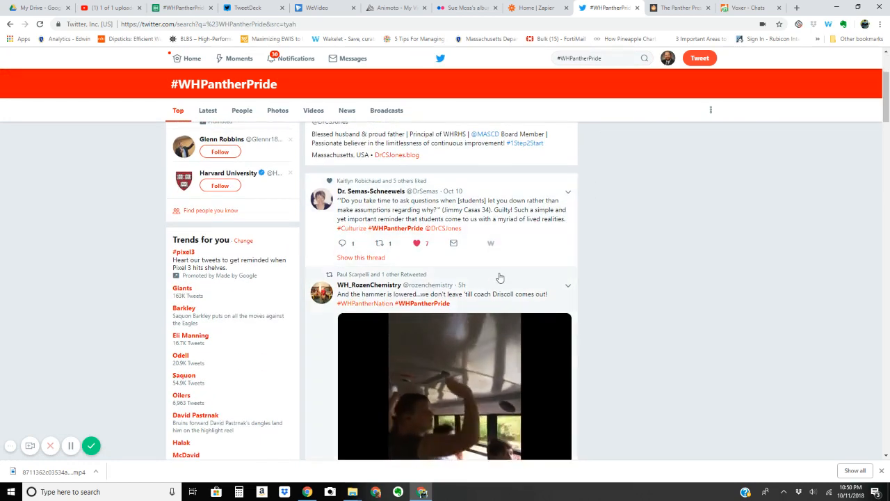
pyautogui.scroll(-2, 499, 278)
pyautogui.scroll(-4, 567, 338)
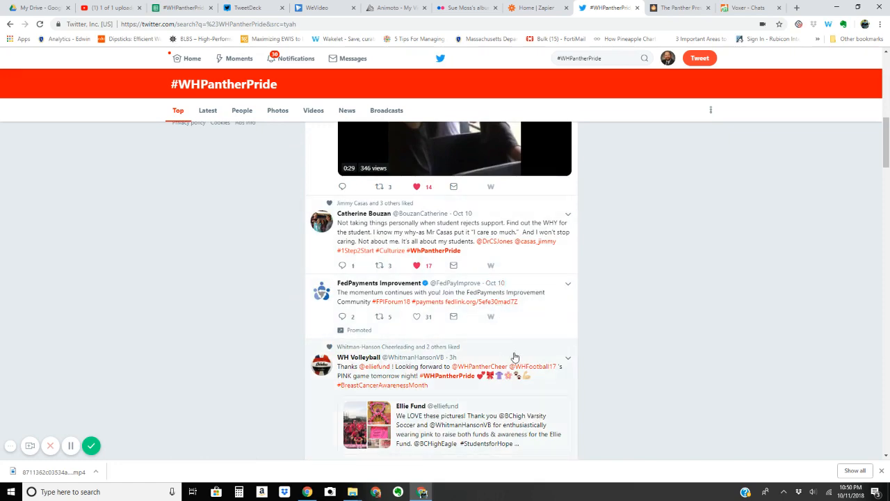
pyautogui.scroll(-6, 514, 357)
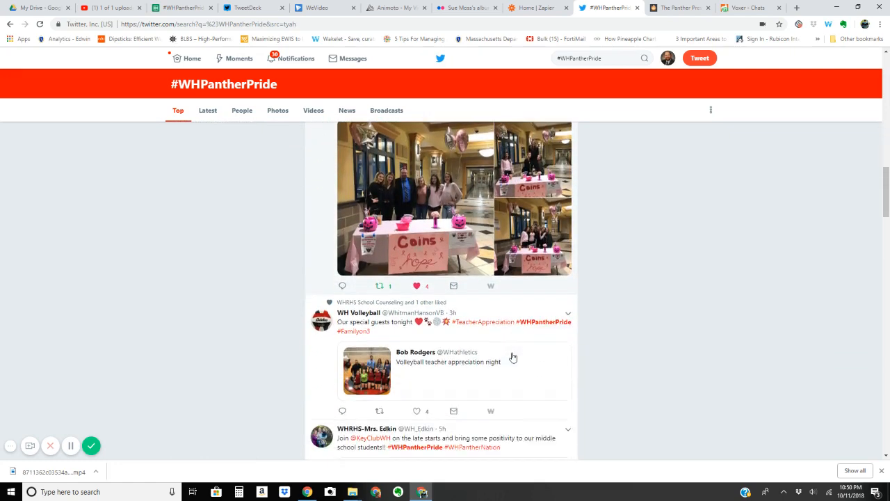
pyautogui.scroll(-6, 512, 356)
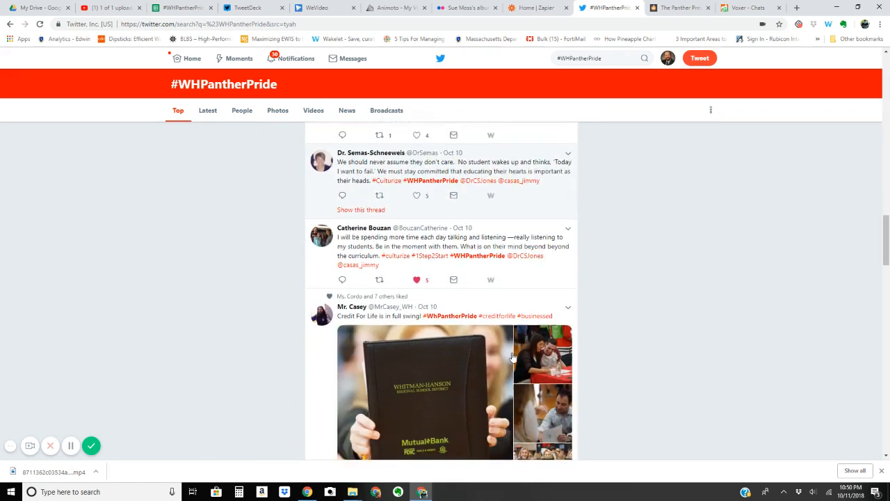
pyautogui.scroll(-3, 512, 356)
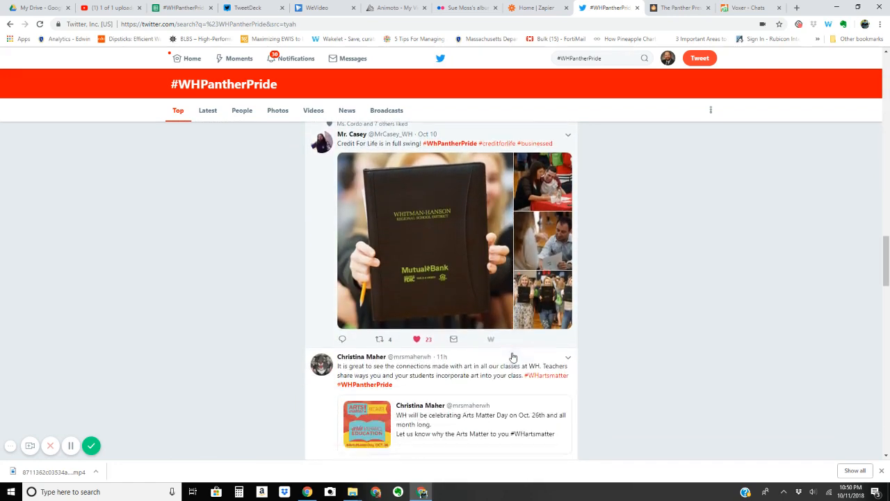
pyautogui.scroll(-2, 513, 357)
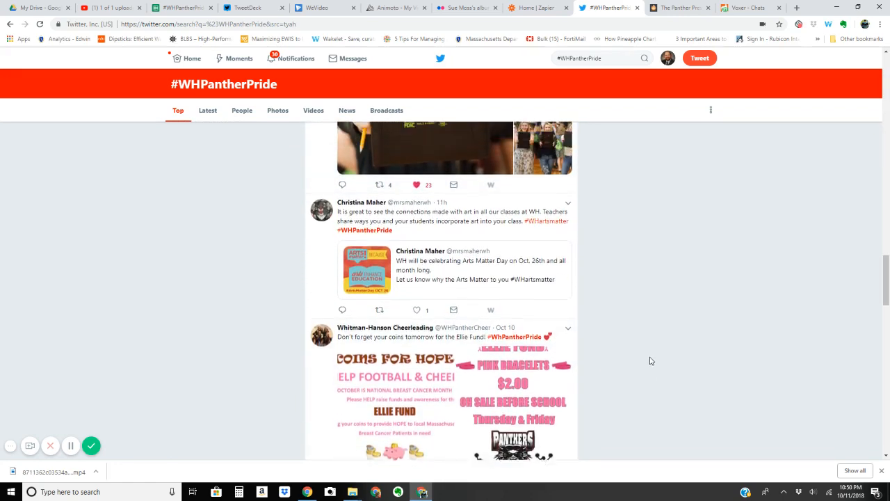
pyautogui.scroll(10, 650, 361)
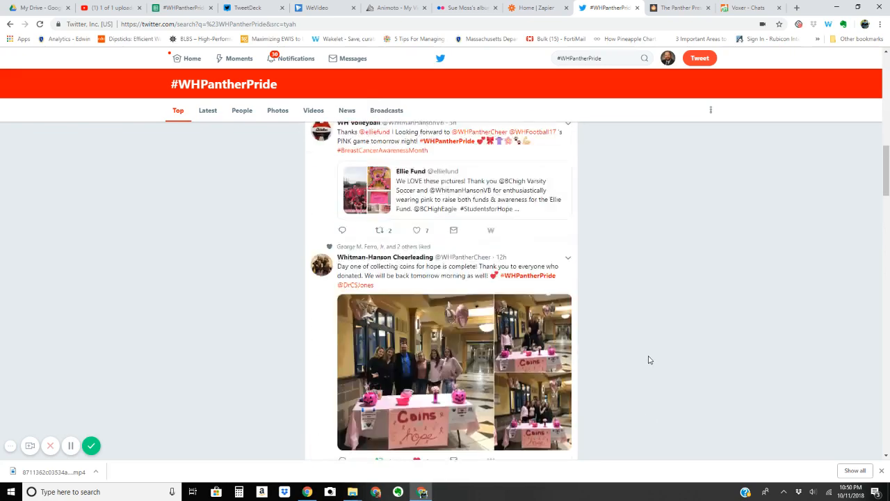
pyautogui.scroll(15, 649, 359)
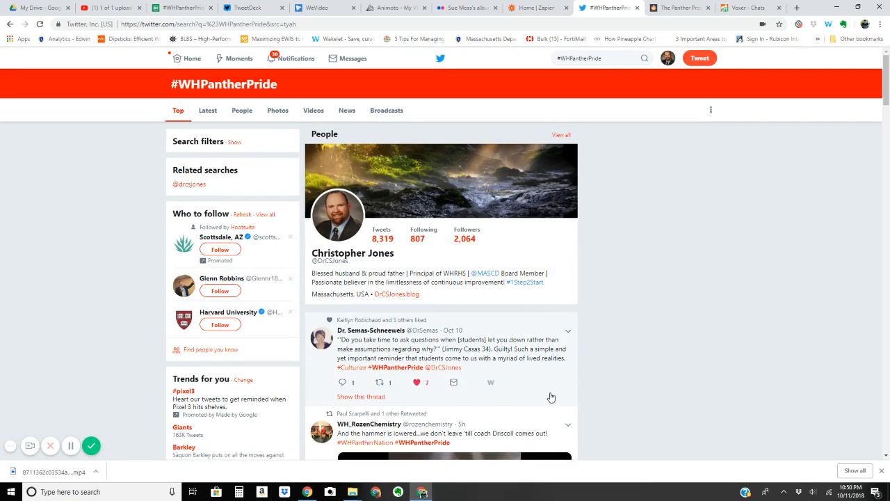
pyautogui.scroll(-1, 551, 396)
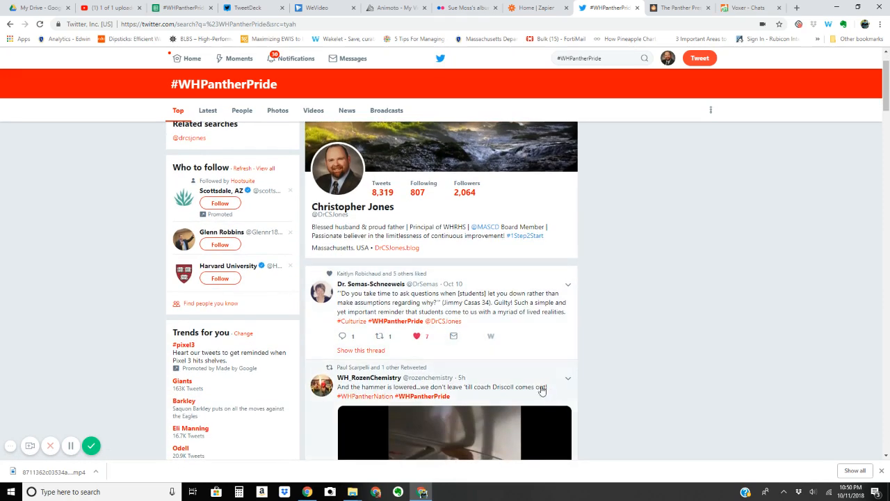
pyautogui.scroll(-1, 542, 386)
pyautogui.scroll(2, 542, 387)
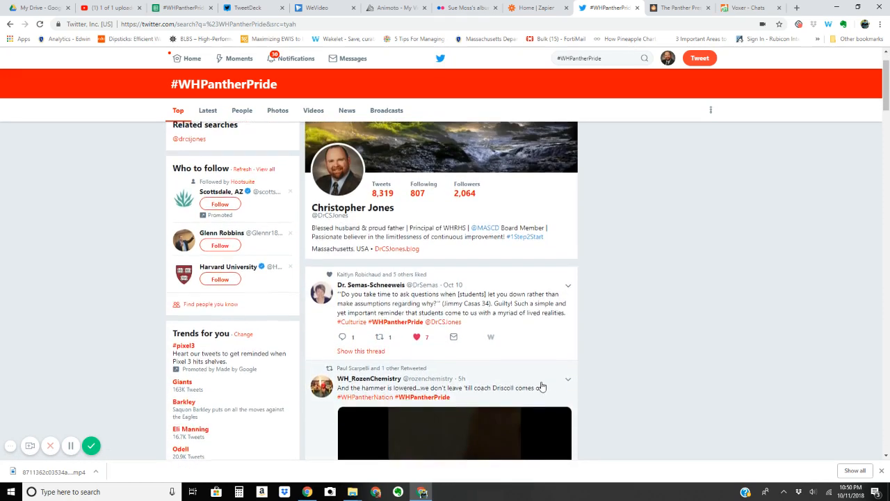
# View the Zapier home page, and open the Credit for Life Fair tweet linked in row 12 of the #WHPantherPride Tracking spreadsheet.
pyautogui.click(542, 7)
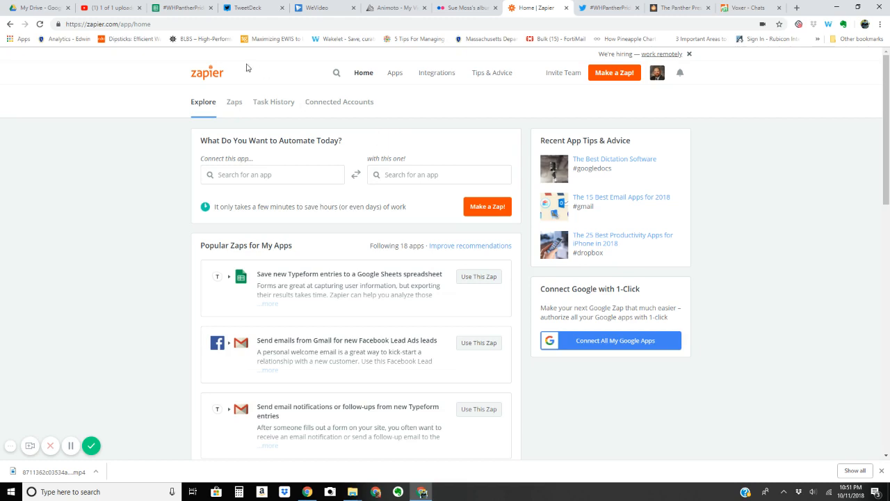
pyautogui.click(184, 9)
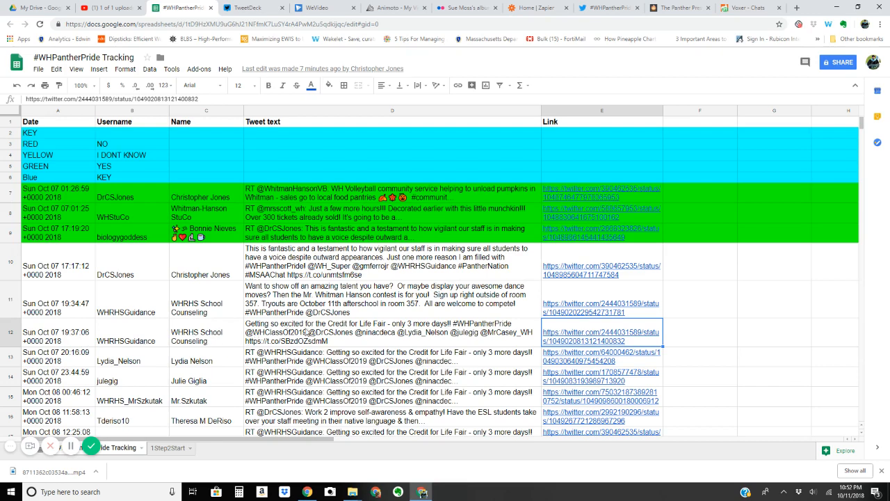
pyautogui.click(619, 341)
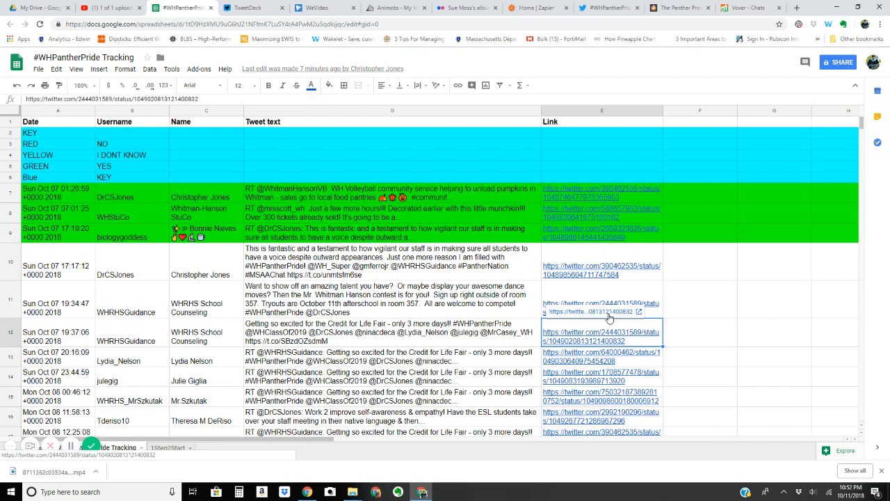
pyautogui.click(608, 314)
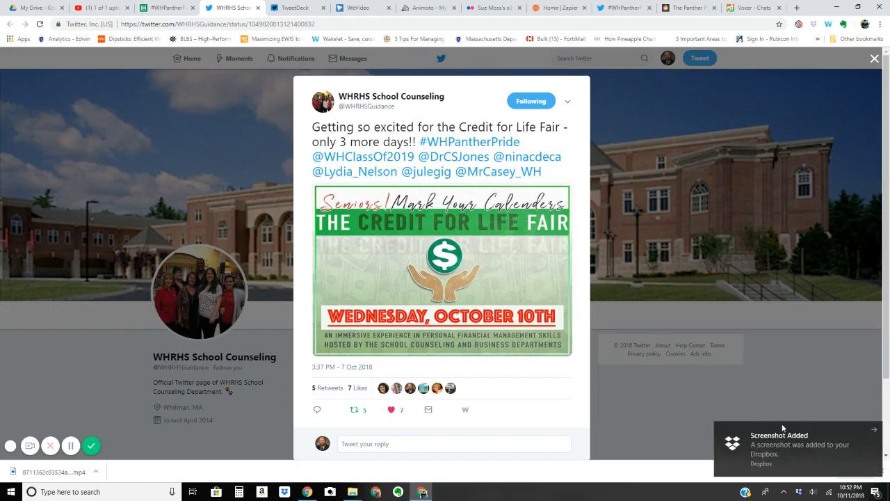
# Crop the new Dropbox screenshot 2018-10-11 22.52.40 in Photos to the tweet's text and image, and save it over the original.
pyautogui.click(785, 438)
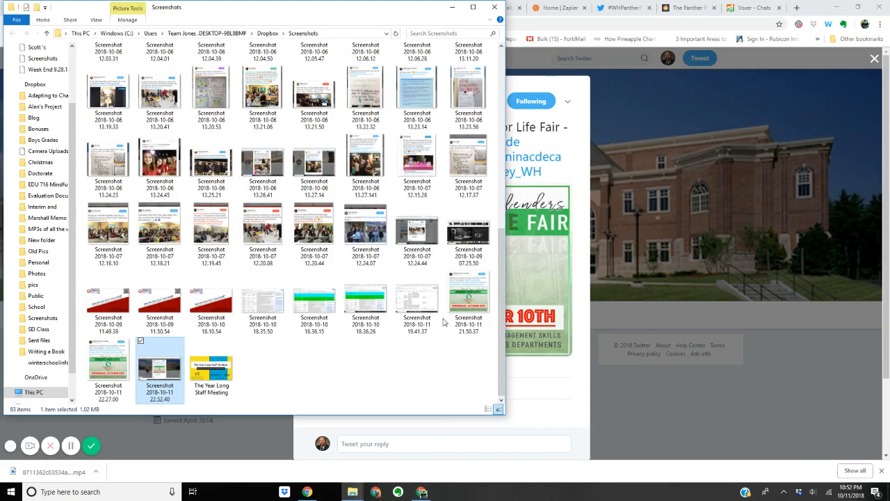
pyautogui.doubleClick(159, 369)
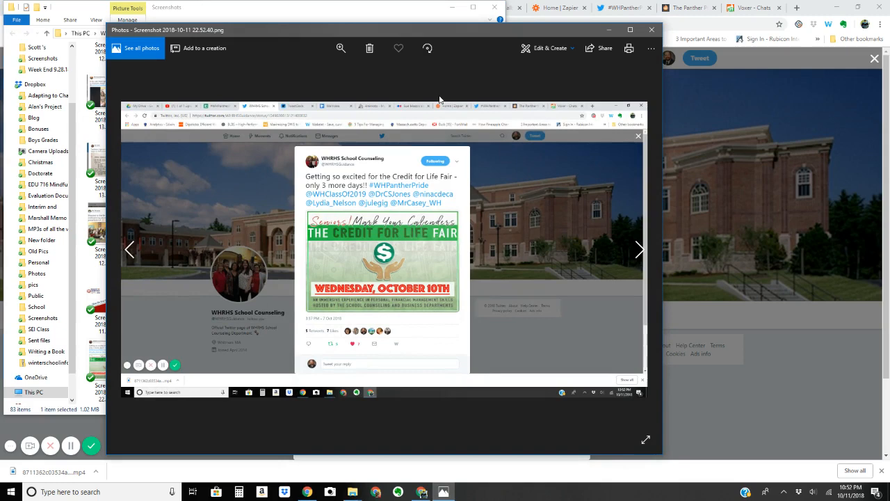
pyautogui.click(543, 52)
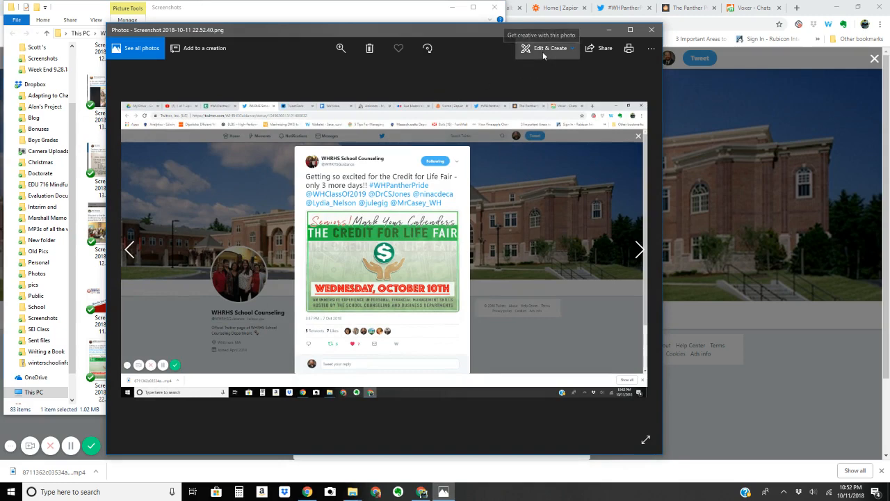
pyautogui.click(514, 78)
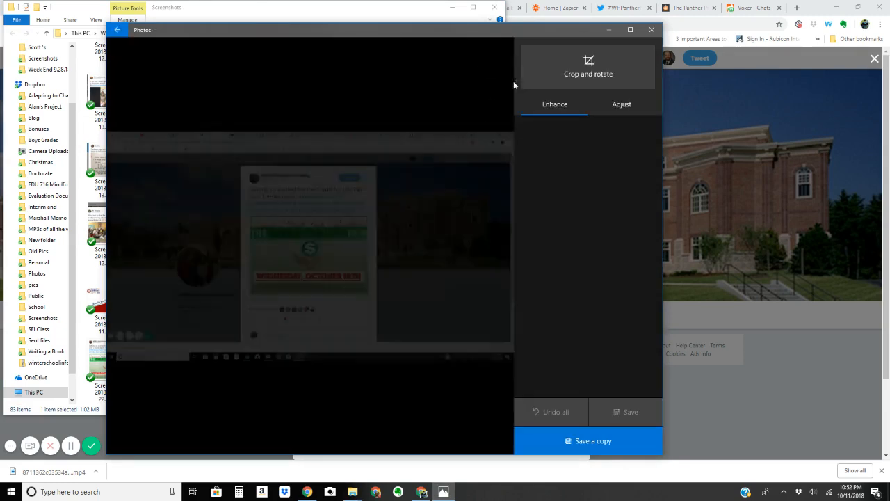
pyautogui.click(574, 82)
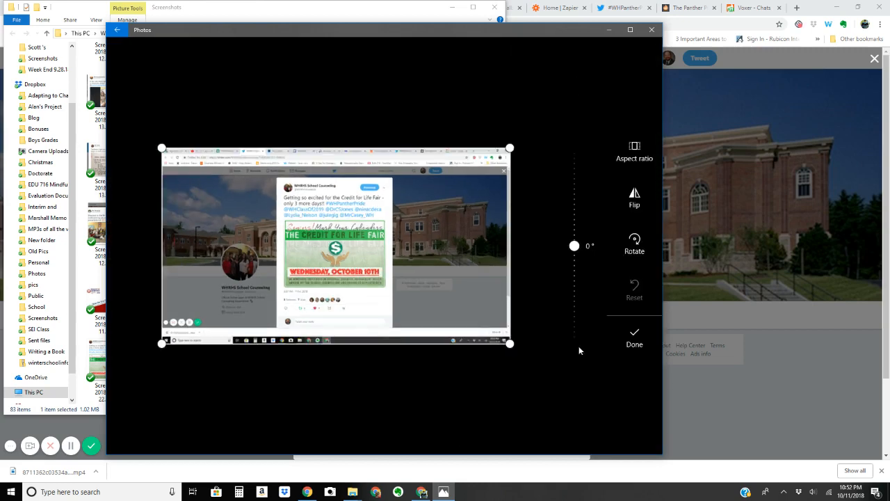
pyautogui.moveTo(508, 149); pyautogui.dragTo(395, 175)
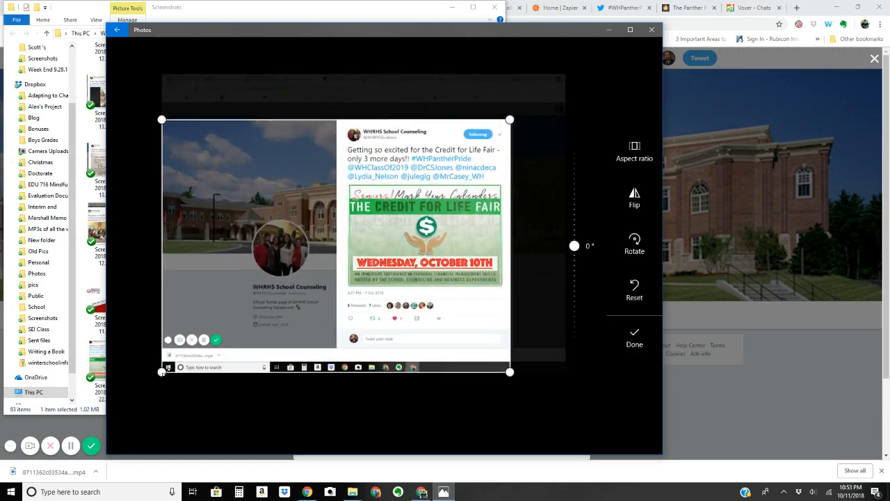
pyautogui.moveTo(163, 371); pyautogui.dragTo(338, 291)
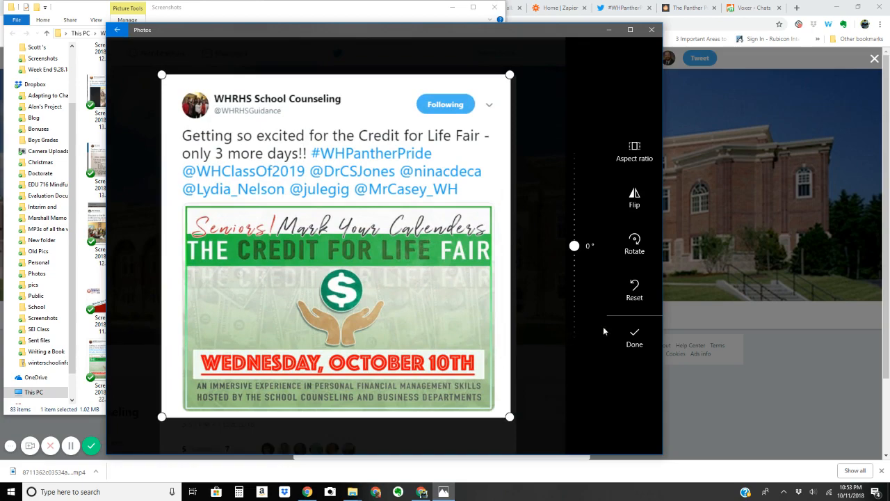
pyautogui.click(630, 336)
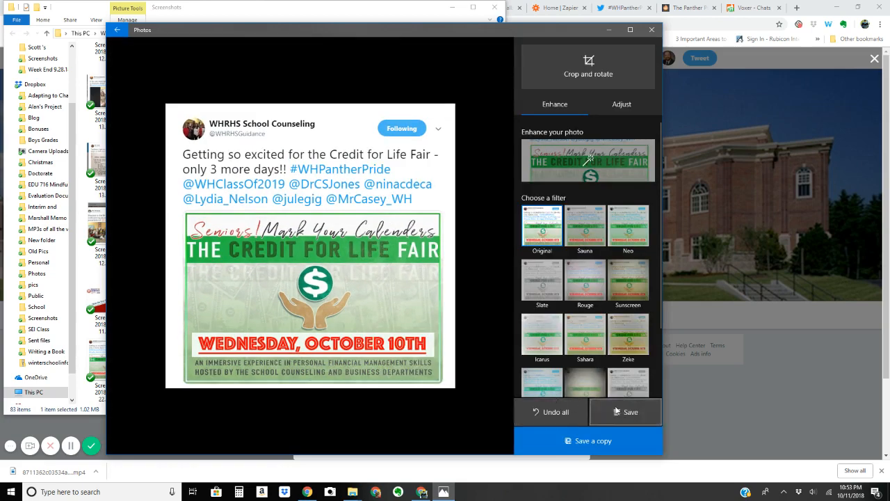
pyautogui.click(616, 411)
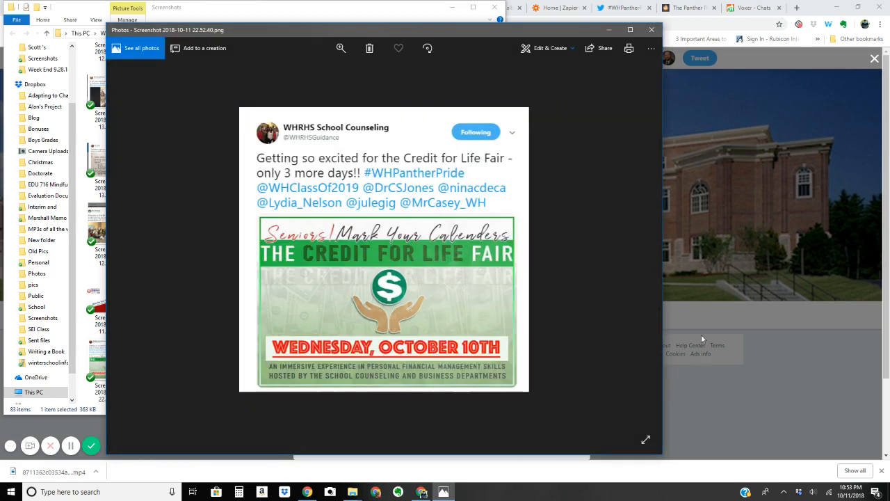
# Check the cropped screenshot by reopening it from the Screenshots folder, and close the image, the folder and the tweet page.
pyautogui.click(652, 29)
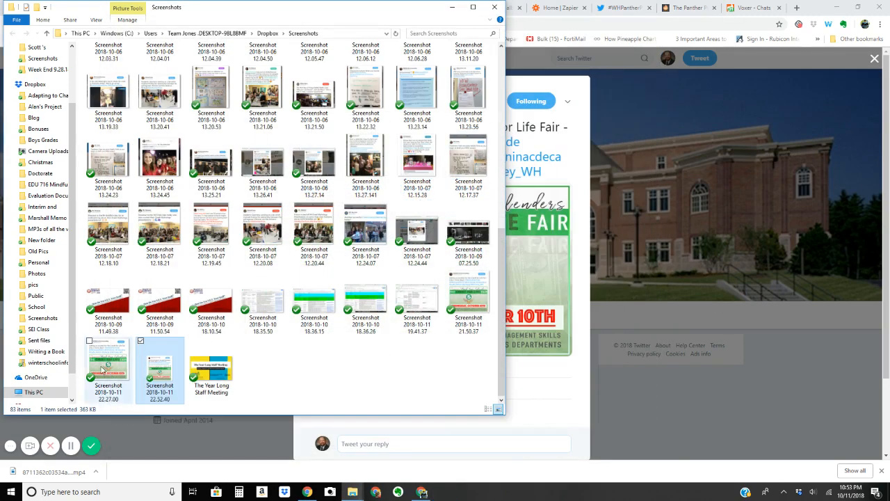
pyautogui.doubleClick(161, 375)
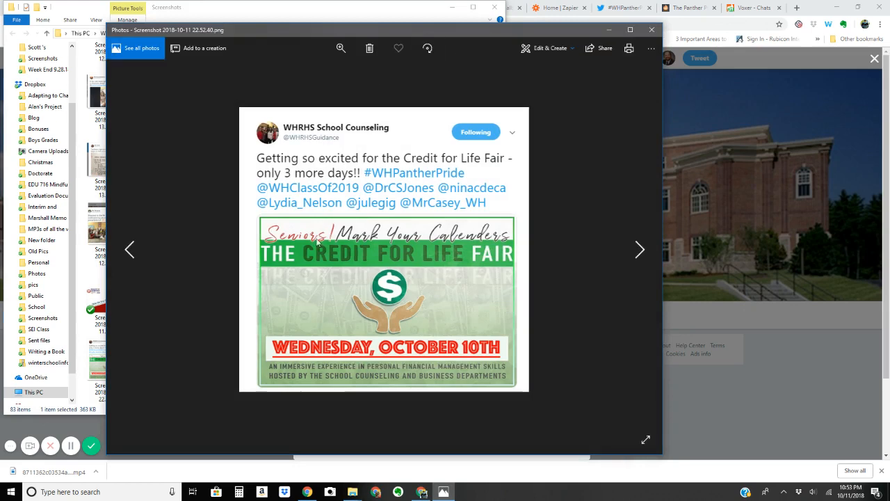
pyautogui.click(644, 11)
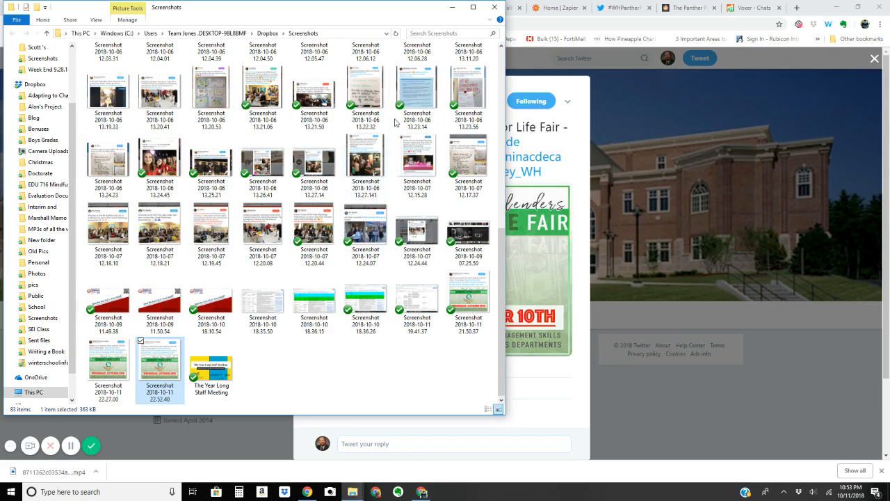
pyautogui.click(495, 8)
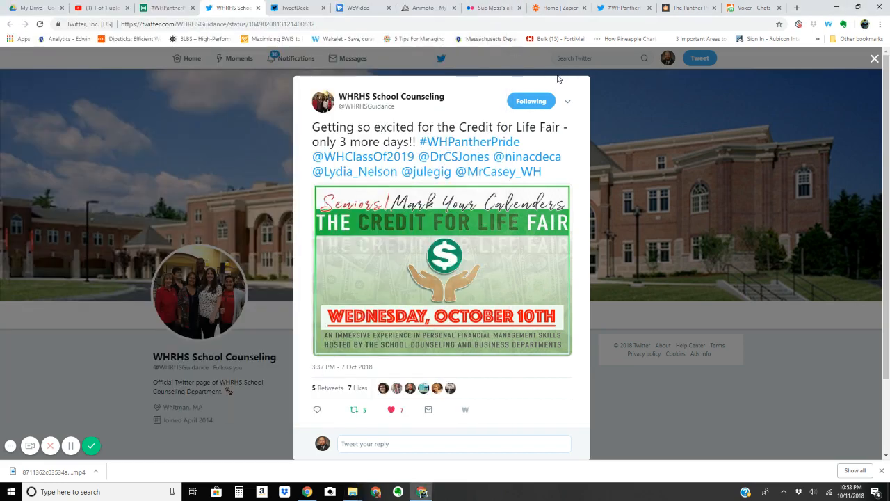
pyautogui.click(257, 9)
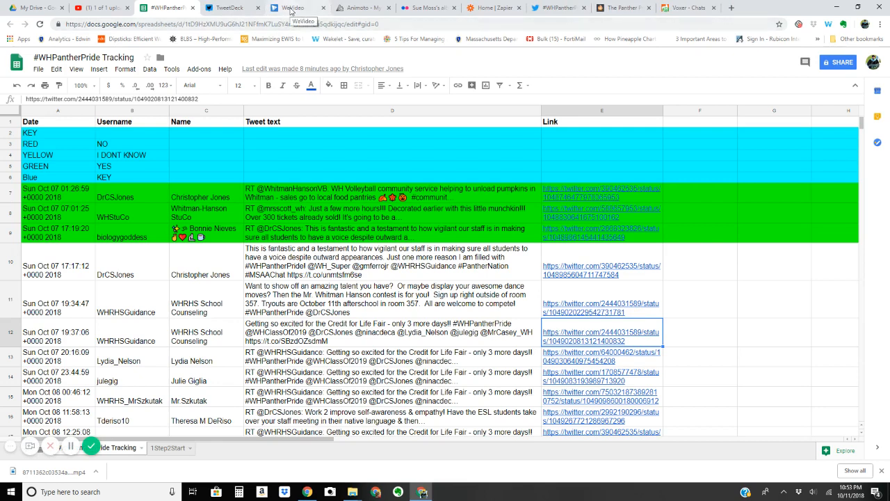
# Switch to WeVideo and delete the "My Video" edit from the dashboard's recent edits.
pyautogui.click(292, 9)
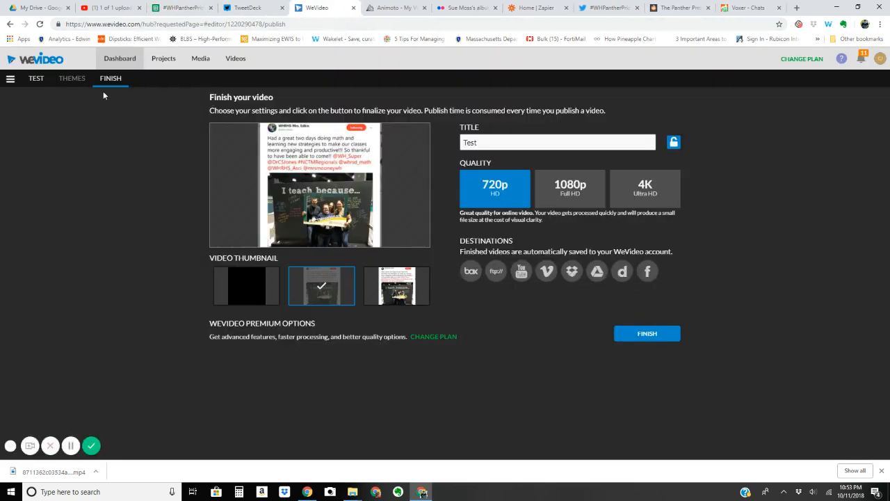
pyautogui.click(118, 63)
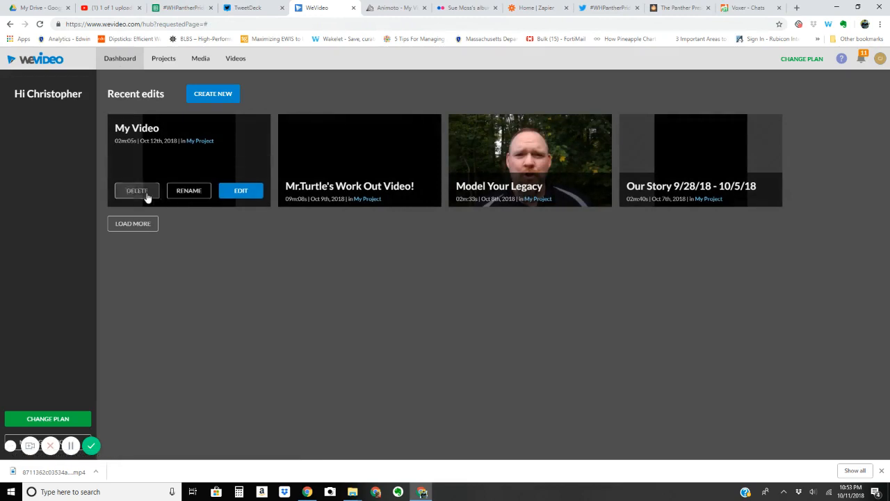
pyautogui.click(144, 193)
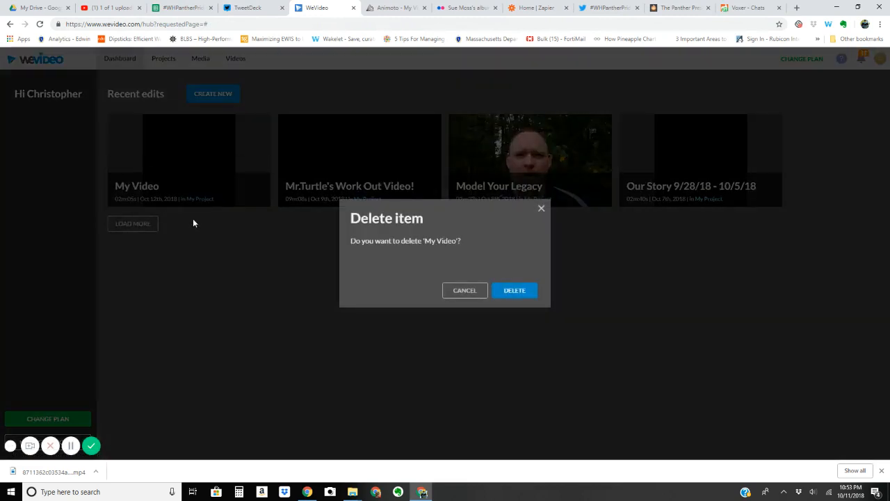
pyautogui.click(515, 292)
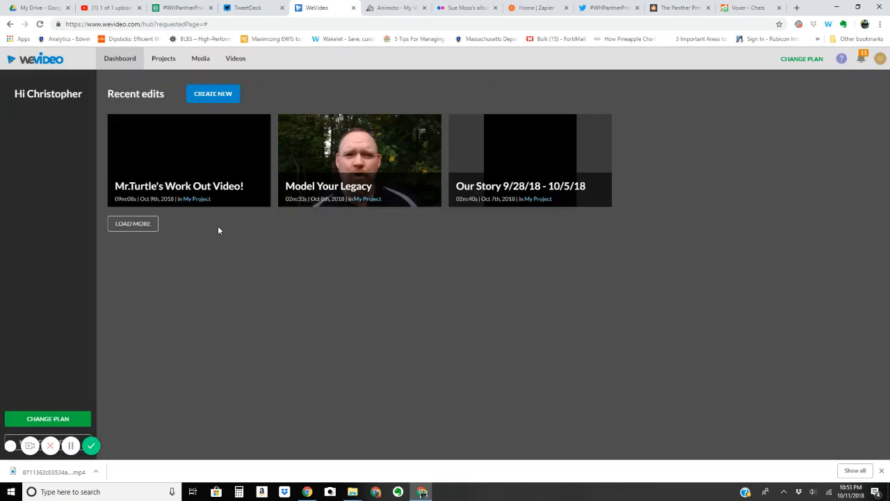
# Create a new video in the Square format and show the personal media library in its editor.
pyautogui.moveTo(210, 192)
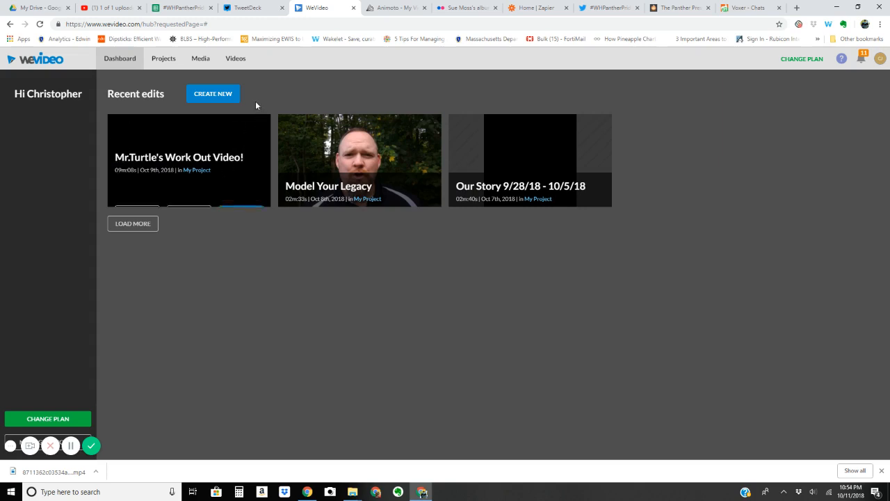
pyautogui.click(203, 97)
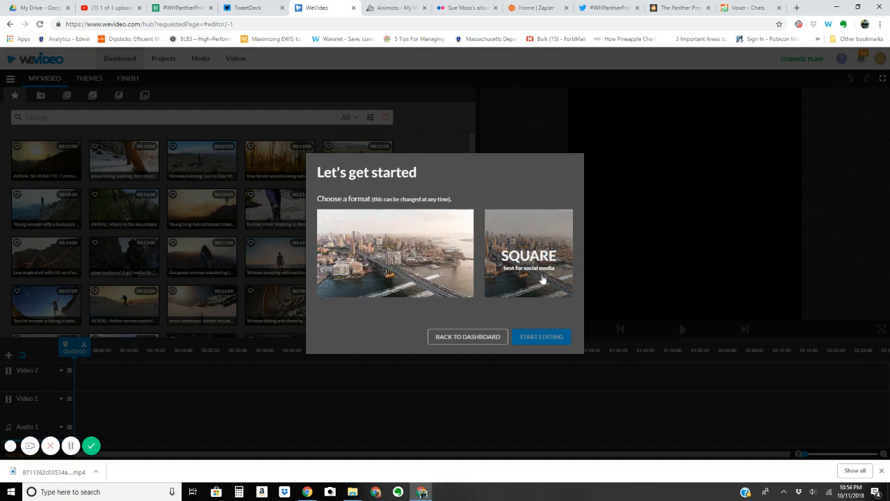
pyautogui.click(554, 336)
pyautogui.click(535, 277)
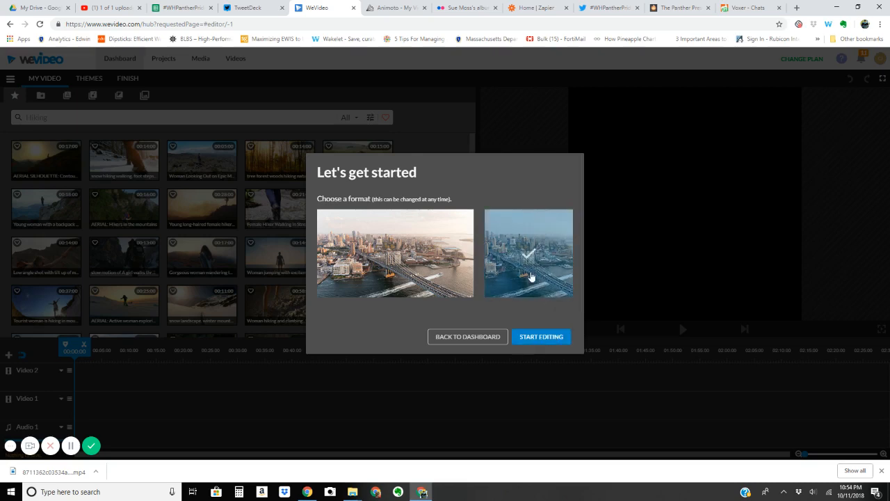
pyautogui.click(544, 344)
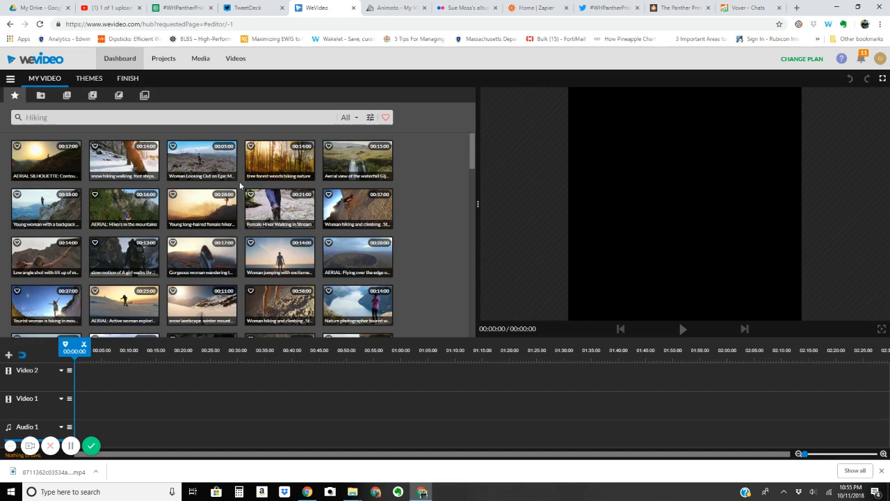
pyautogui.click(40, 96)
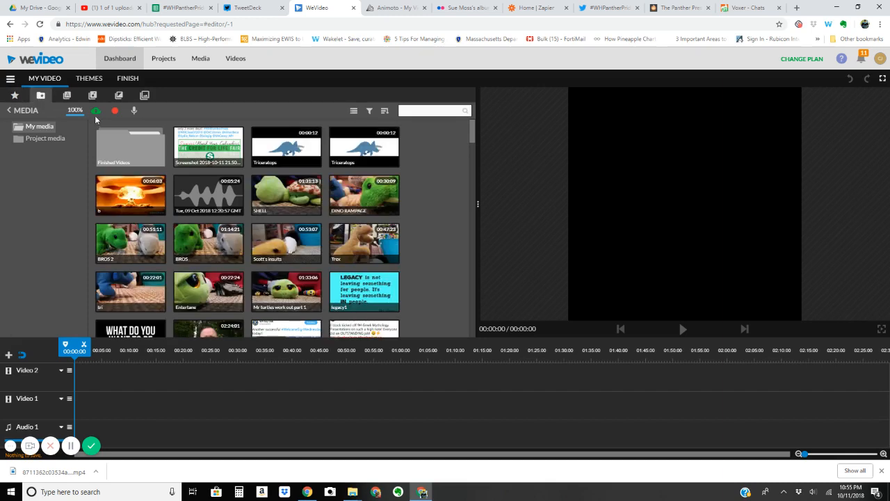
pyautogui.click(97, 114)
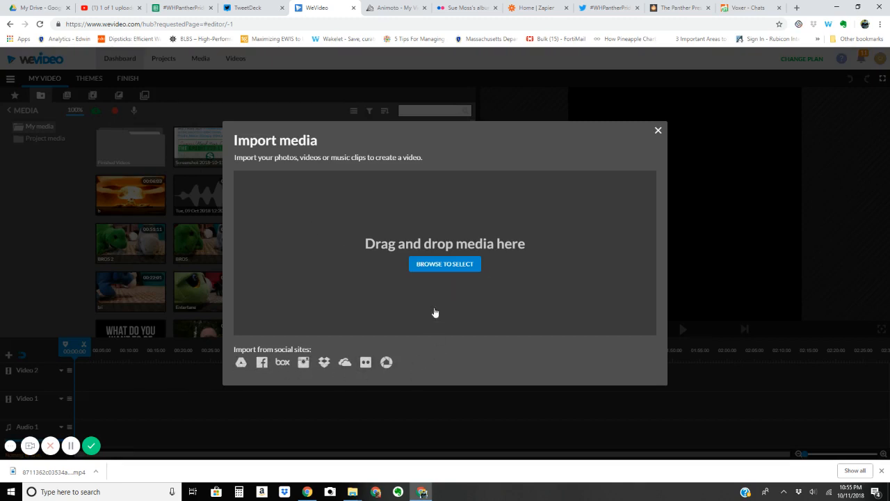
pyautogui.click(440, 270)
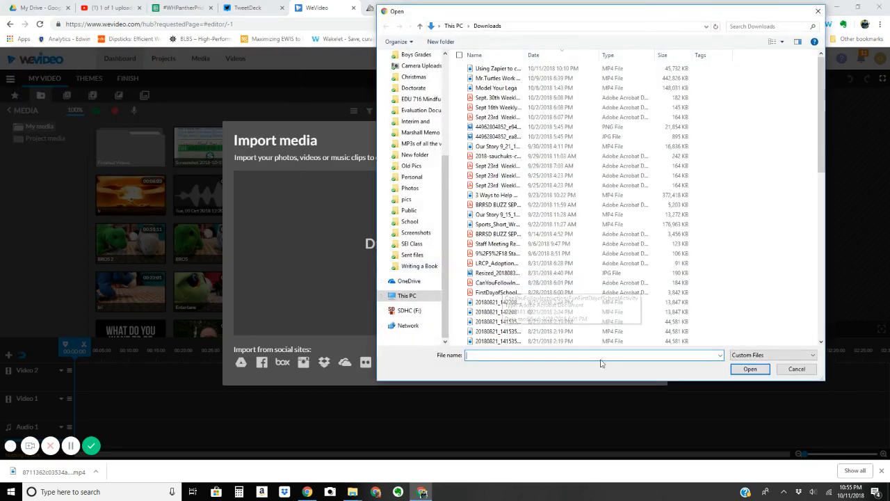
pyautogui.click(584, 332)
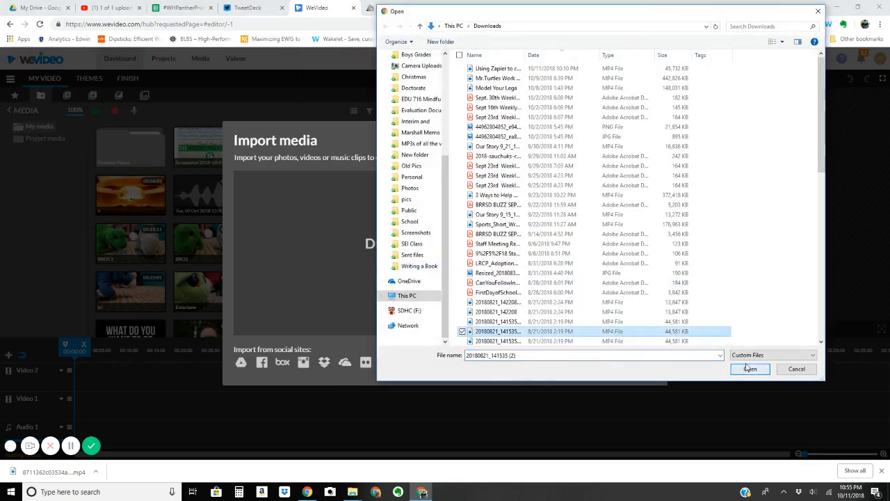
pyautogui.click(819, 13)
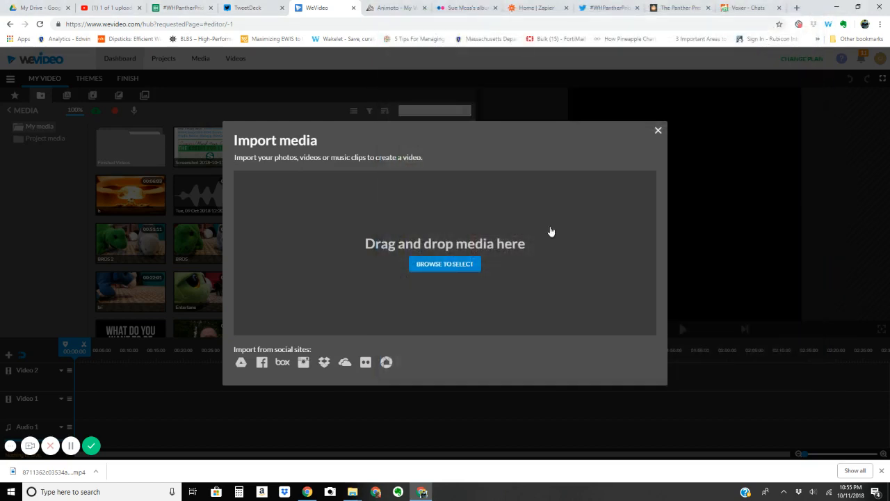
pyautogui.click(659, 132)
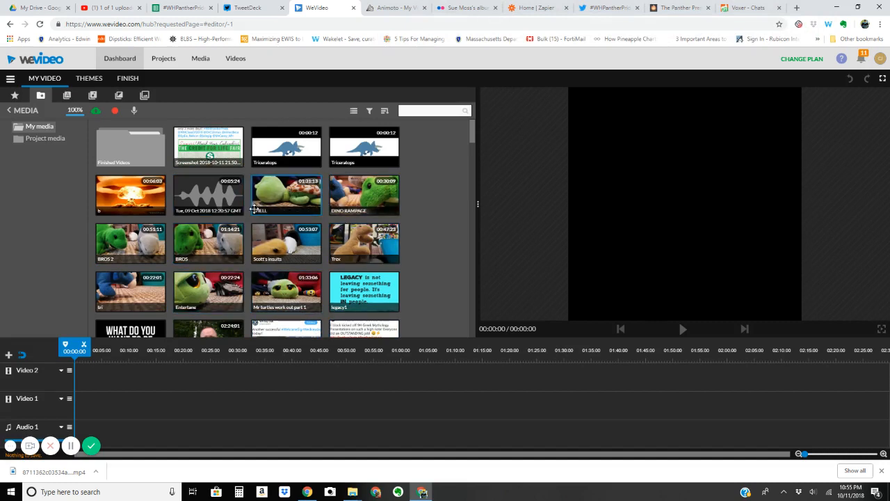
# Select the tweet screenshots from 2018-10-07 12.24 through 2018-10-06 13.11 and add them to the Video 2 track, starting about 5 seconds in.
pyautogui.scroll(-1, 435, 249)
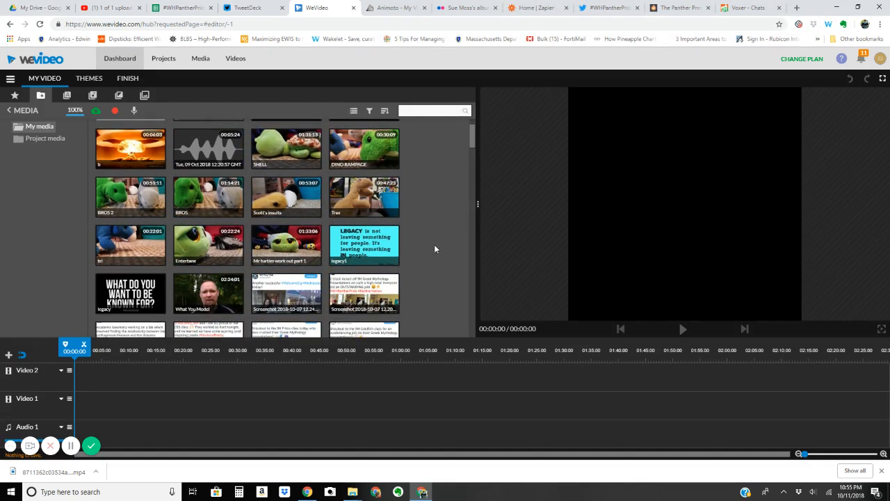
pyautogui.scroll(-2, 435, 248)
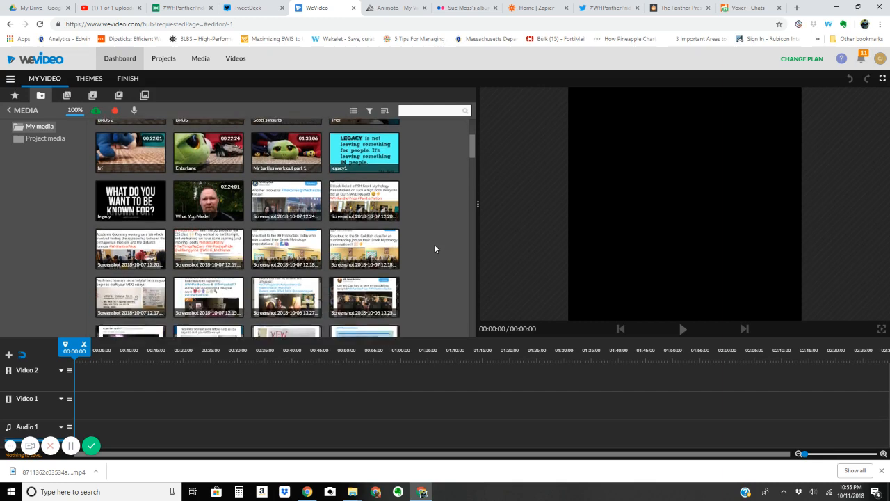
pyautogui.scroll(-1, 435, 249)
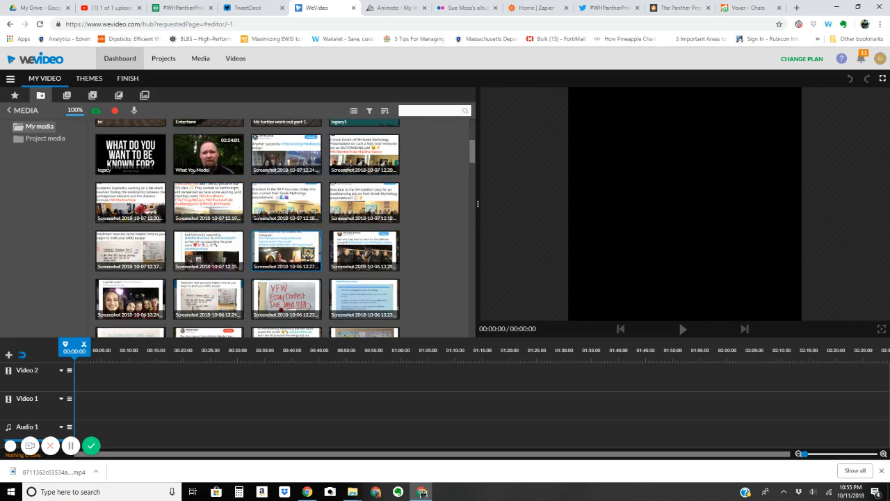
pyautogui.click(289, 170)
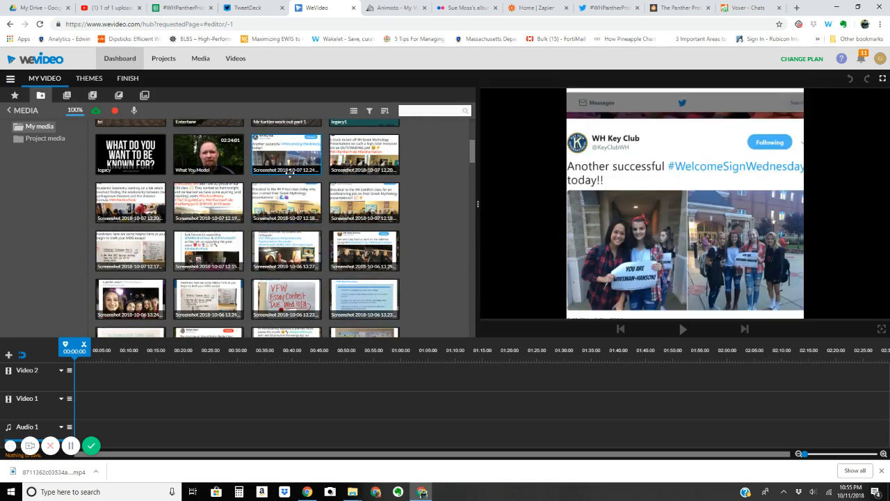
pyautogui.scroll(-3, 306, 223)
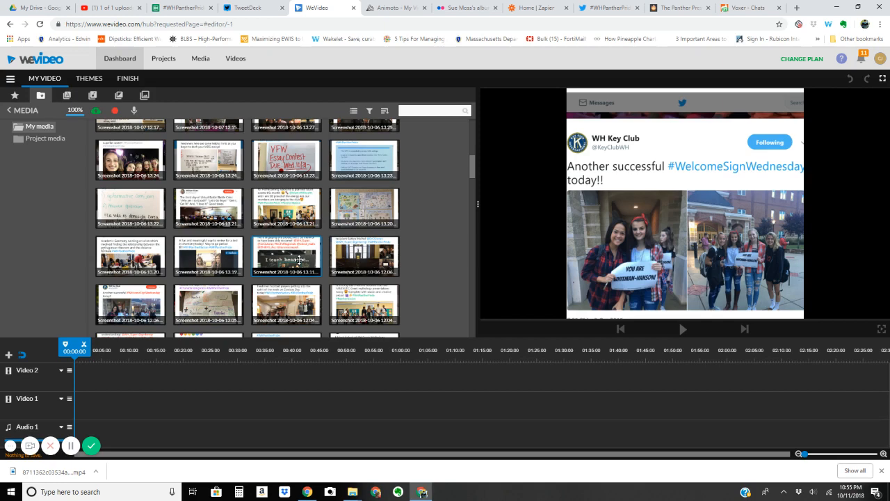
pyautogui.click(299, 260)
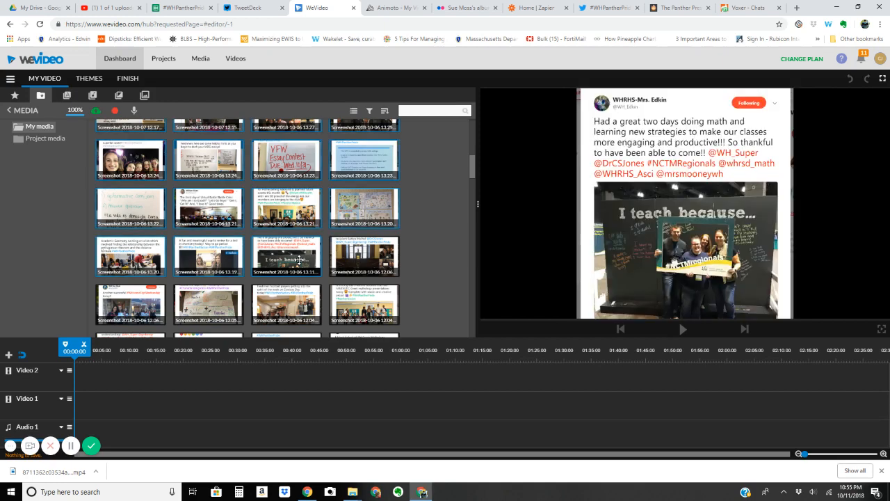
pyautogui.moveTo(299, 259); pyautogui.dragTo(116, 376)
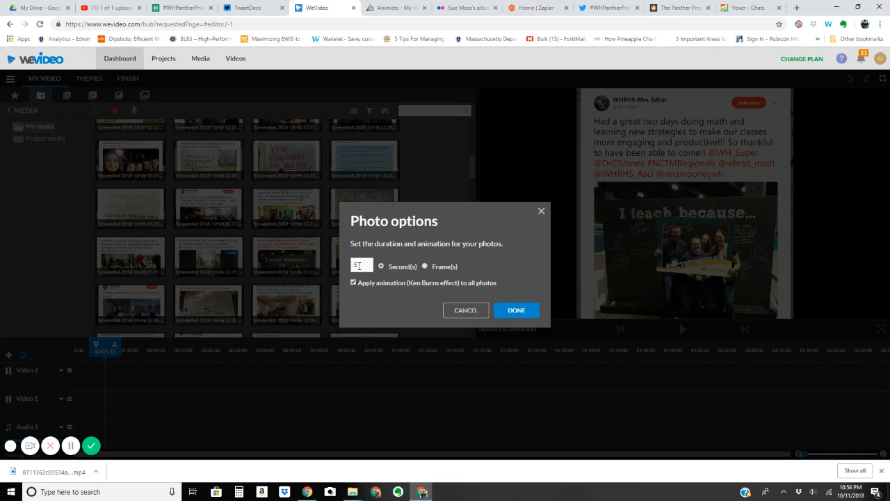
# Set the photos' duration to 4 seconds without the Ken Burns animation, and preview two of the placed screenshots on the timeline.
pyautogui.doubleClick(358, 265)
pyautogui.write('4')
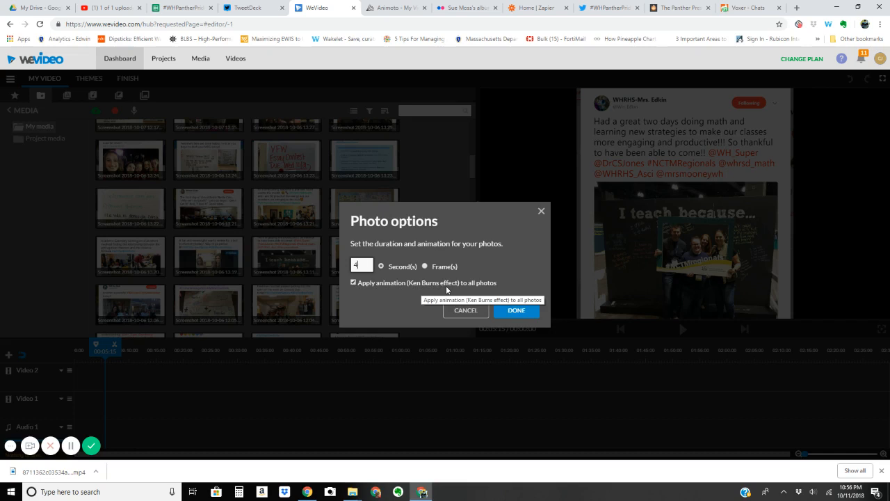
pyautogui.click(354, 282)
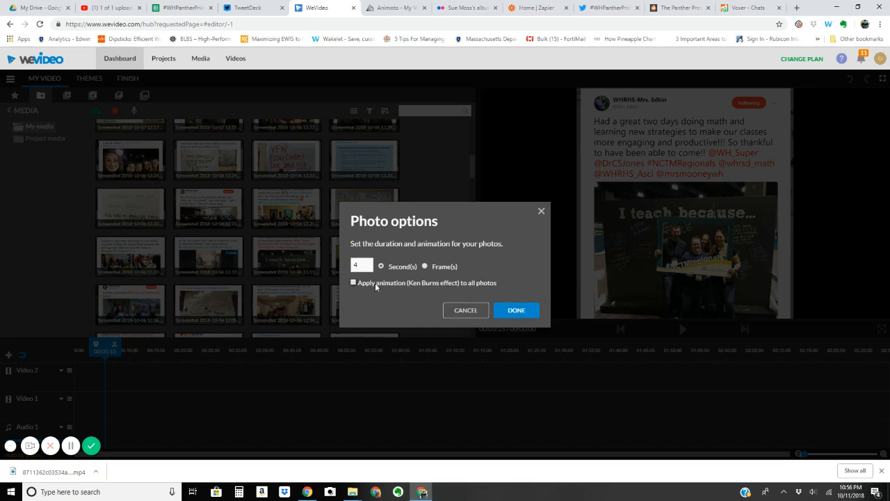
pyautogui.click(516, 310)
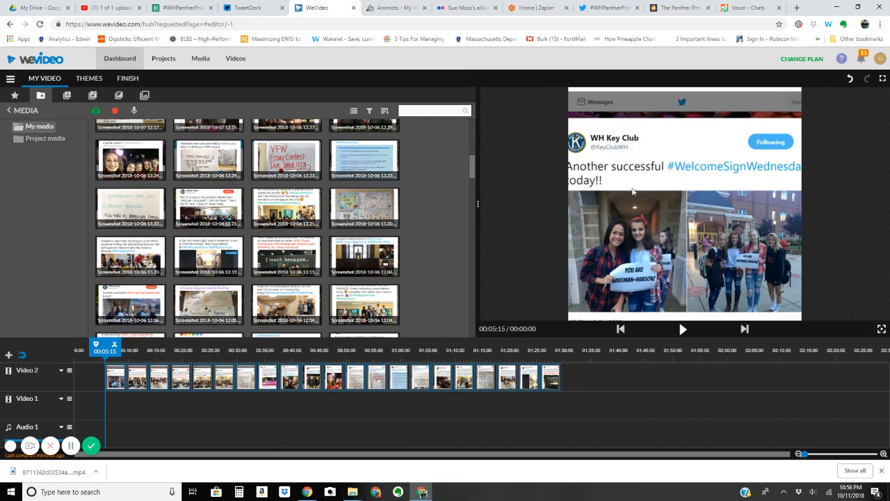
pyautogui.click(178, 380)
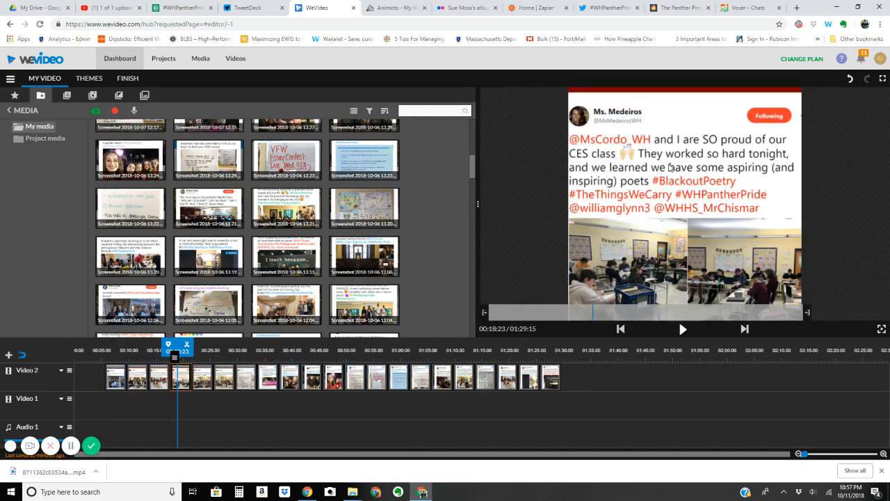
pyautogui.click(354, 384)
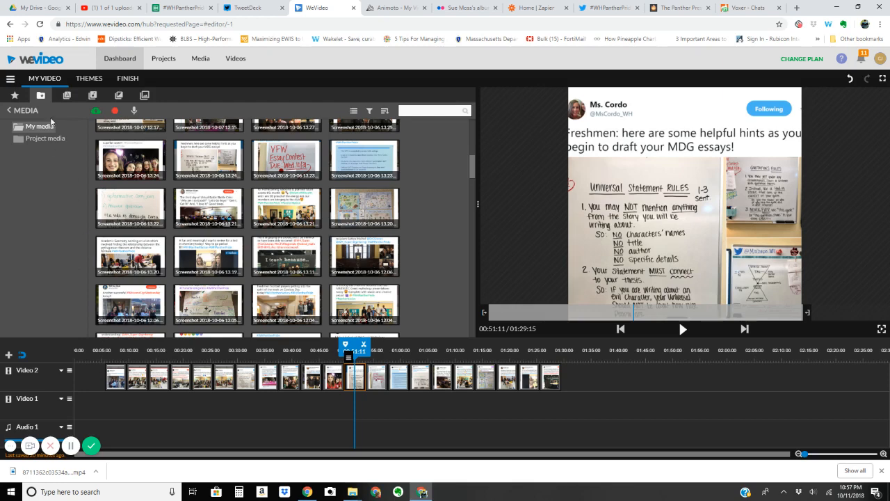
# Preview motion text templates, including Line wipe - Title, Step tilt - Title, Swing - Lower third and Bouncy stack - Title.
pyautogui.click(66, 95)
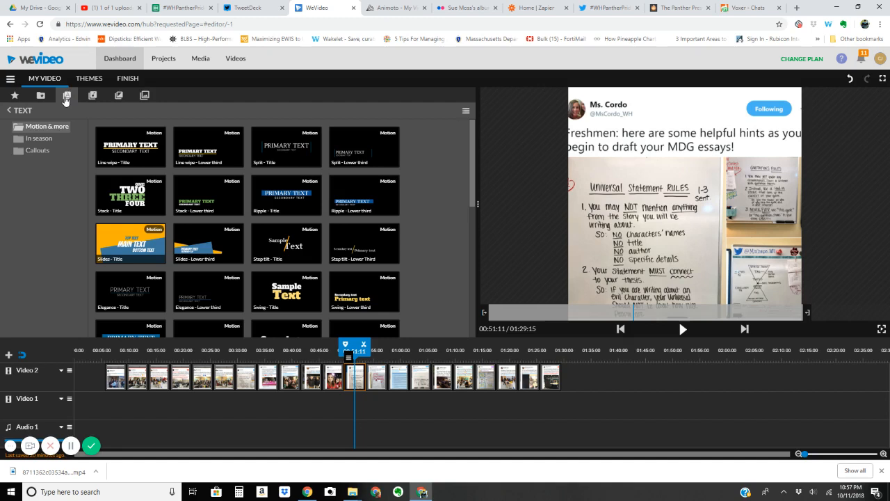
pyautogui.click(120, 150)
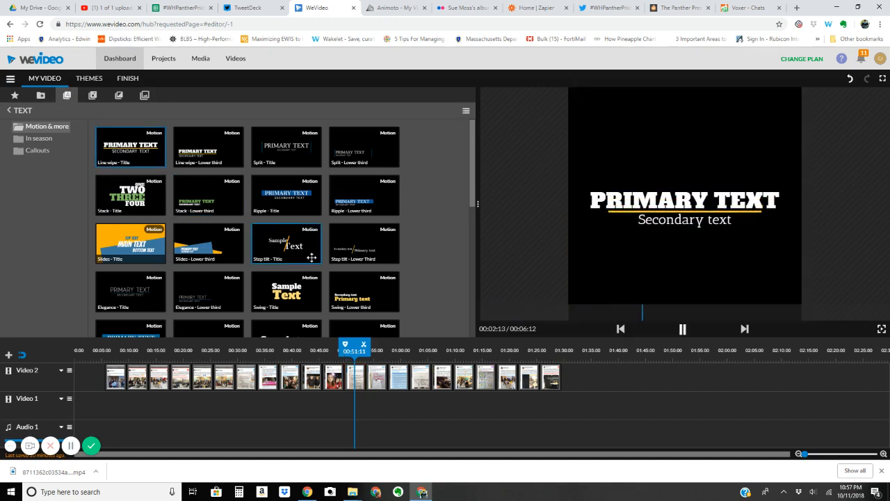
pyautogui.click(297, 241)
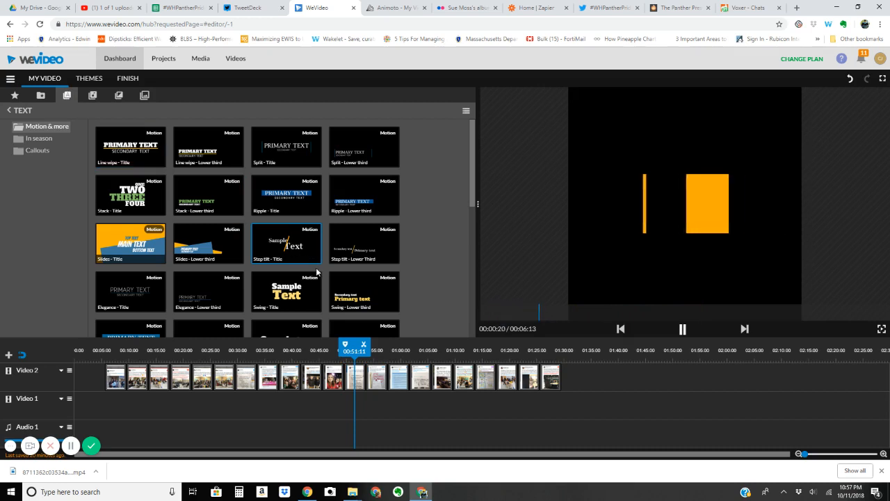
pyautogui.click(355, 307)
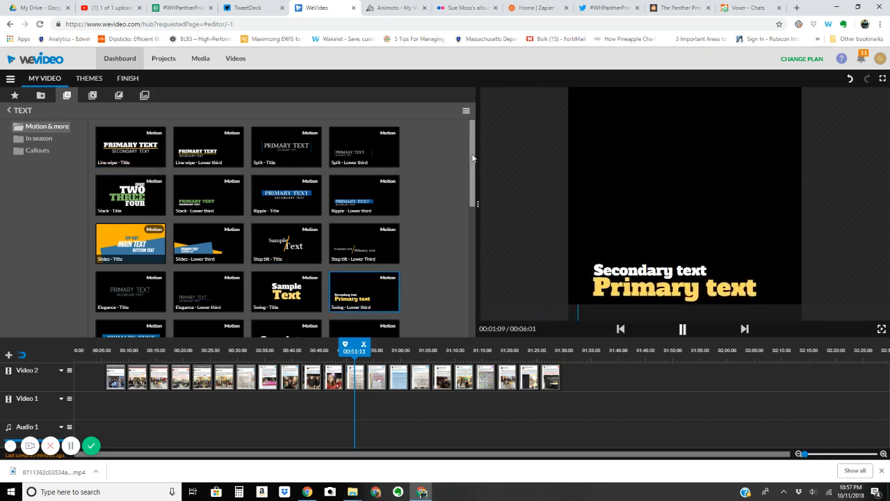
pyautogui.scroll(-1, 472, 188)
pyautogui.scroll(-3, 472, 188)
pyautogui.click(132, 244)
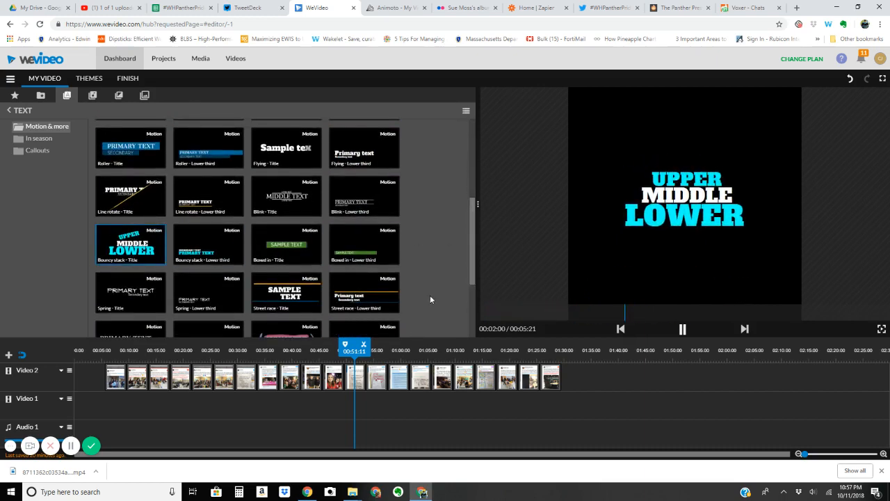
pyautogui.scroll(4, 464, 199)
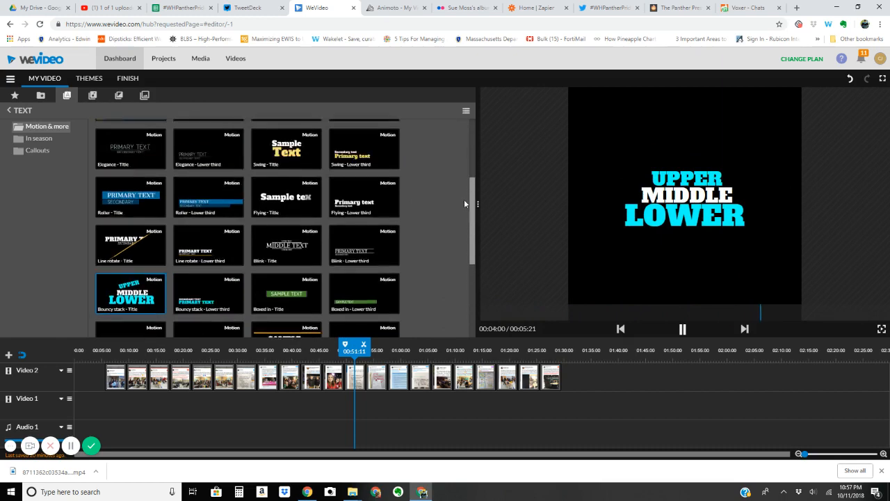
# Add the Line wipe - Title at the start of the Video 2 track, trimmed to fit before the first screenshot.
pyautogui.click(129, 148)
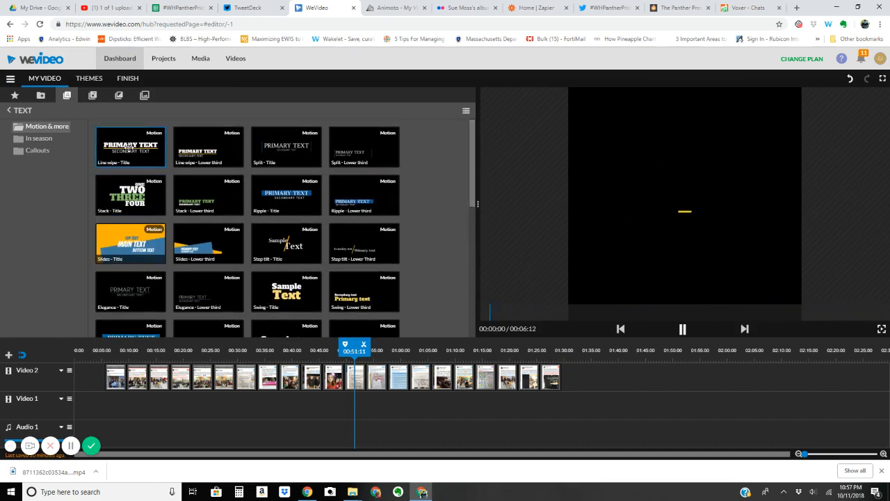
pyautogui.moveTo(128, 148); pyautogui.dragTo(86, 375)
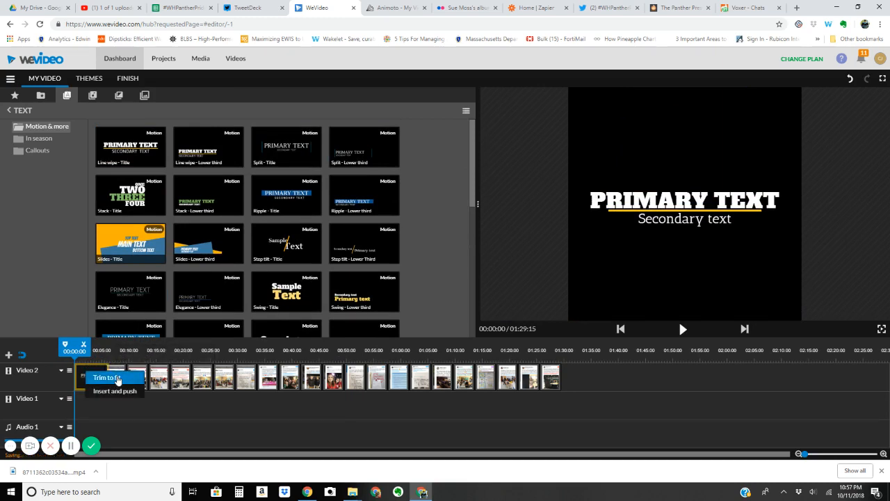
pyautogui.click(122, 379)
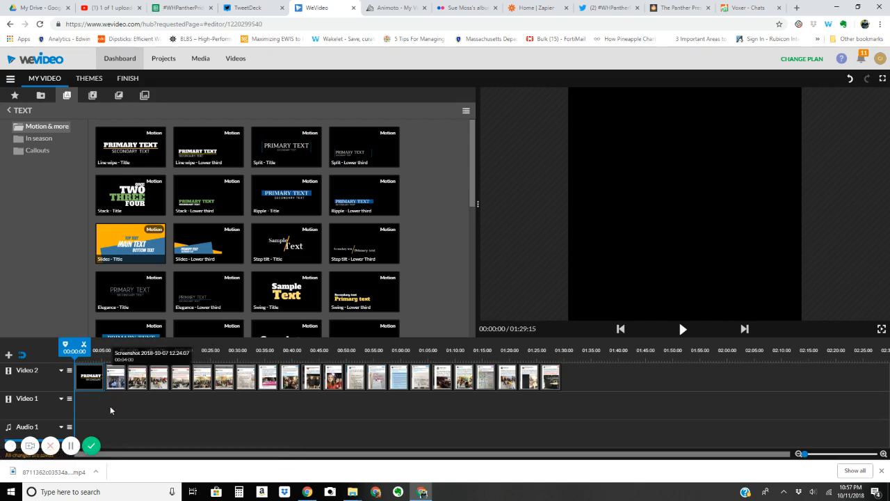
# Edit the Line wipe title so the primary text reads "Our Story..." and the secondary text reads "WHRHS Panthers".
pyautogui.doubleClick(90, 384)
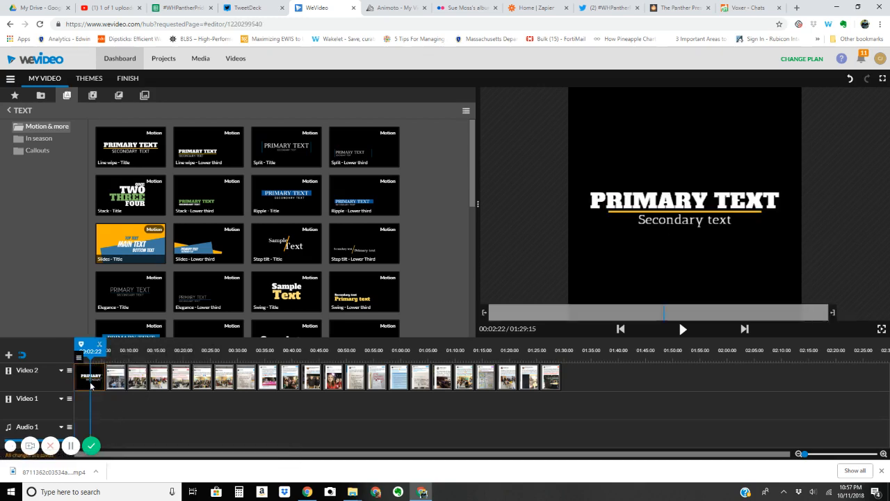
pyautogui.click(181, 196)
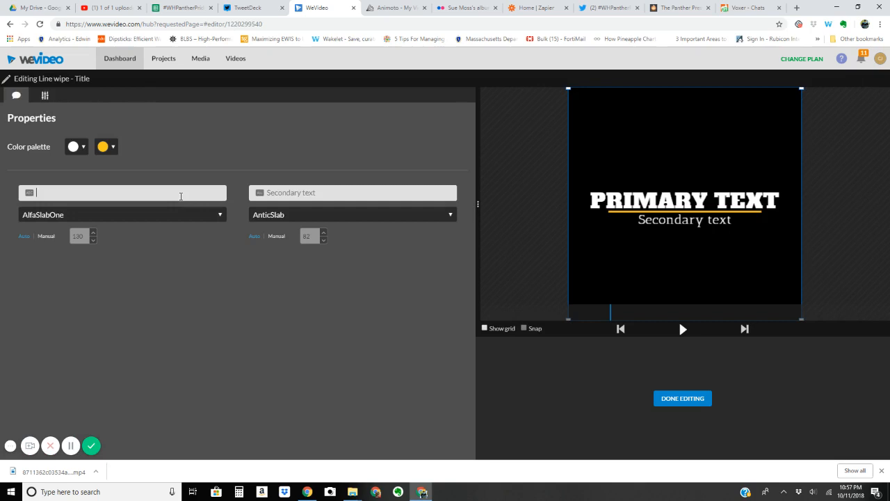
pyautogui.write('Our Story...')
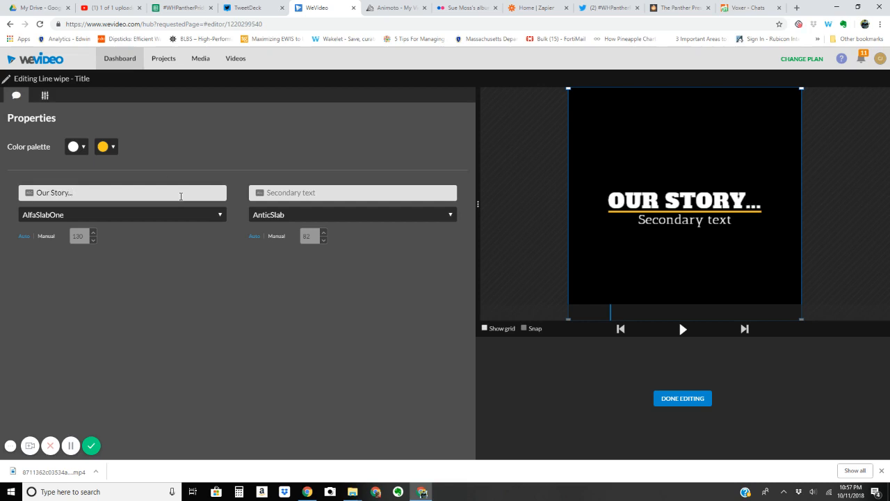
pyautogui.click(285, 192)
pyautogui.write('WHR')
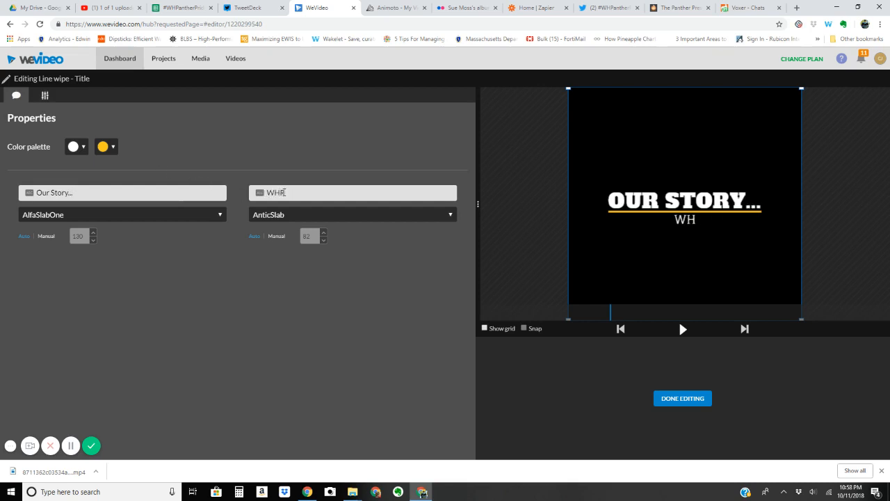
pyautogui.write('HS Pan')
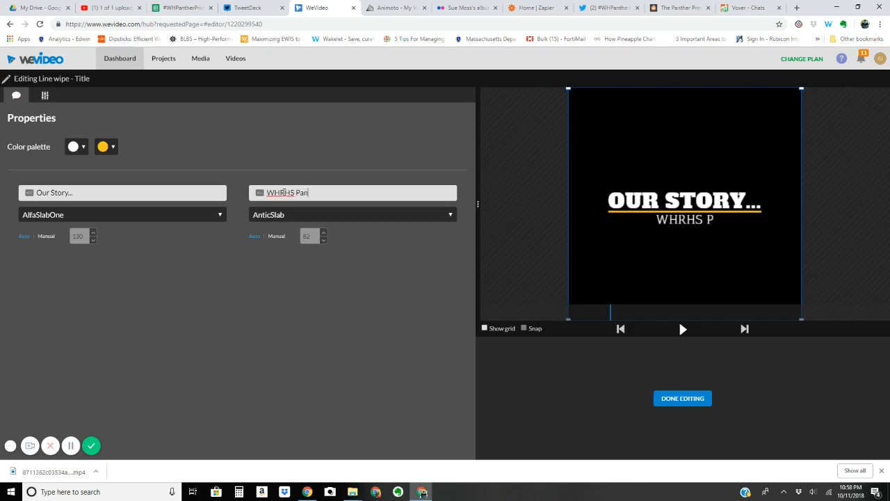
pyautogui.write('thers')
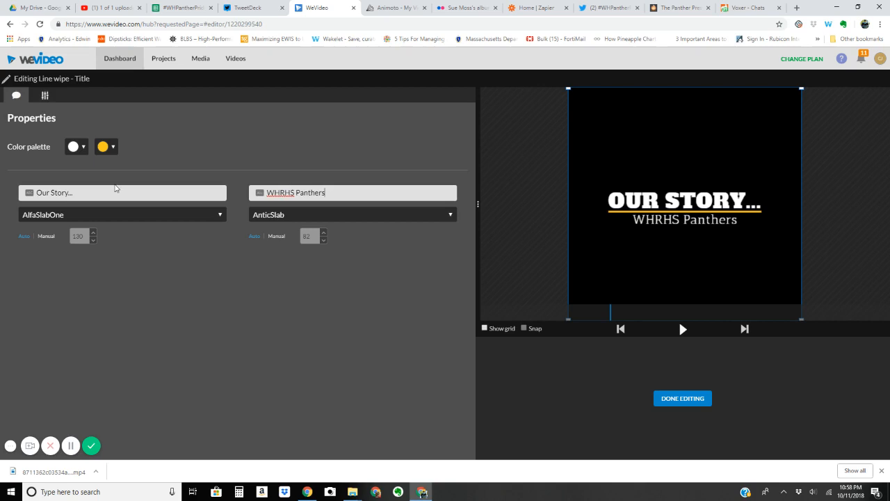
# Colour the title's text red, rgb(255, 0, 0), and its line dark gray, rgb(75, 74, 72).
pyautogui.click(83, 149)
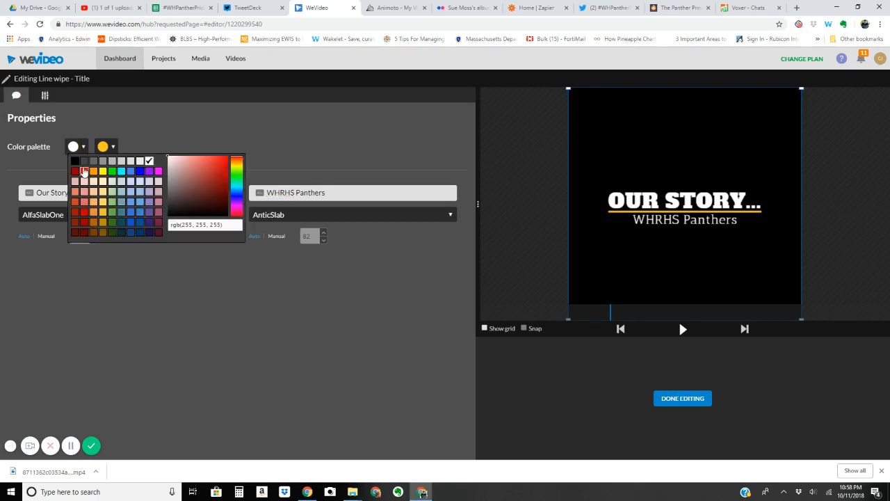
pyautogui.click(84, 171)
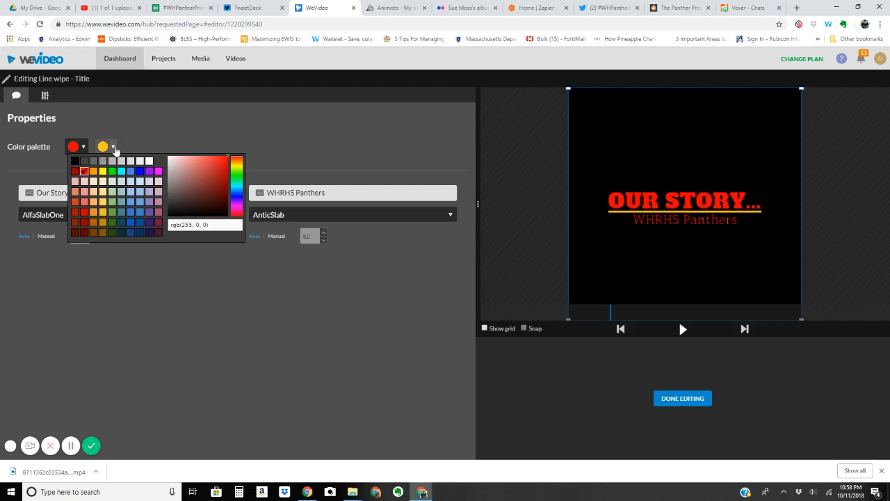
pyautogui.click(114, 147)
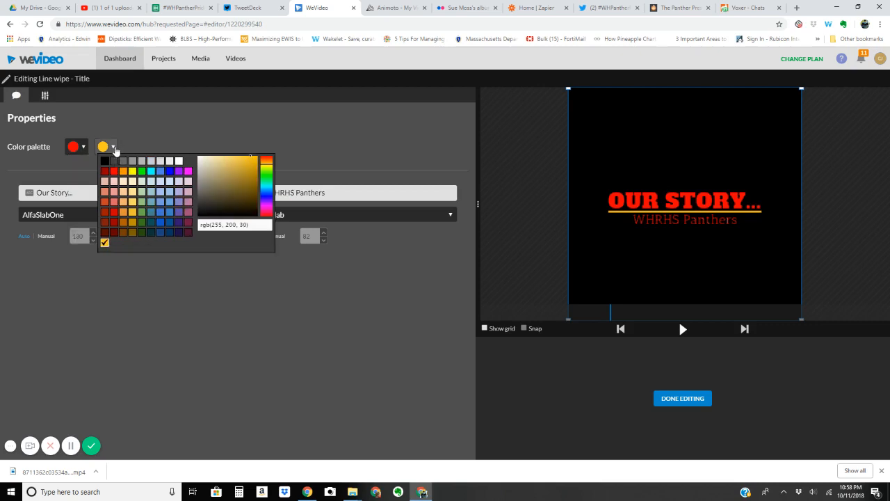
pyautogui.click(200, 200)
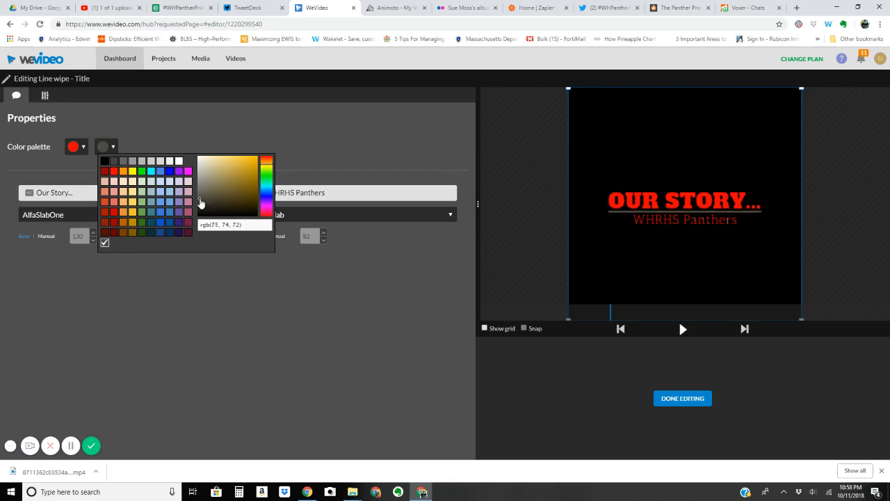
pyautogui.click(265, 323)
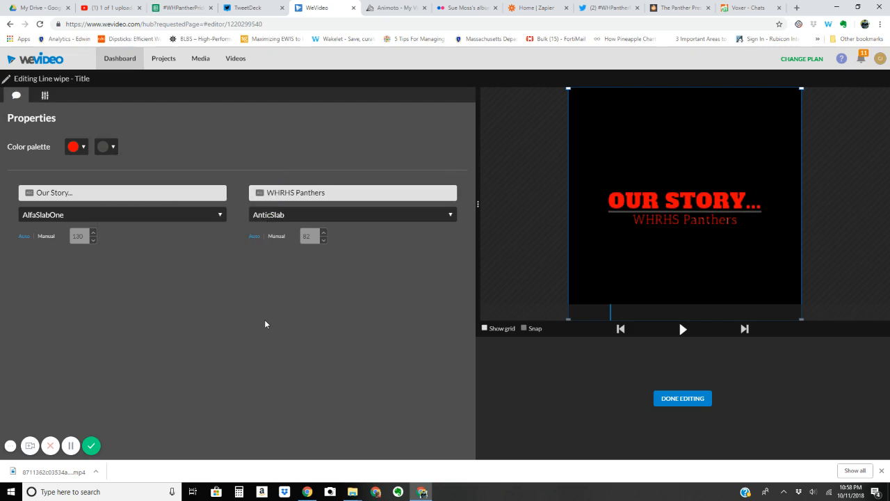
# Set the font of both the primary and secondary title text to Playball and finish editing the title.
pyautogui.click(220, 217)
pyautogui.scroll(-5, 146, 380)
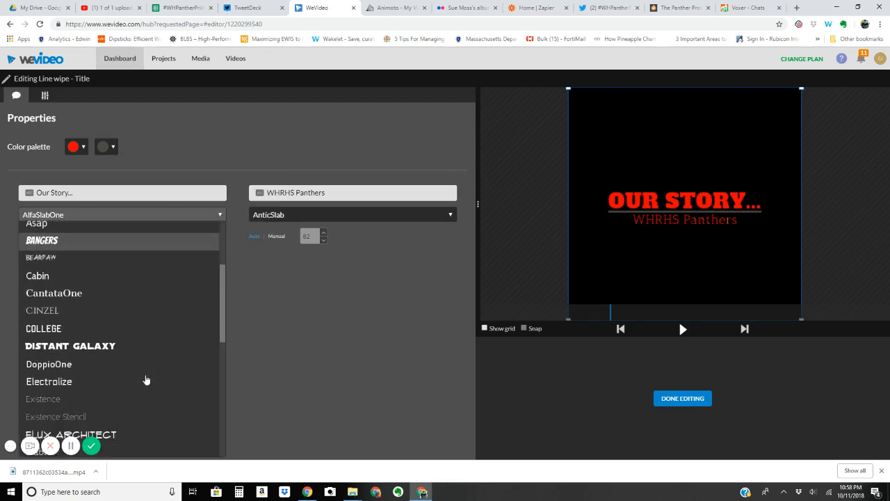
pyautogui.scroll(-3, 146, 380)
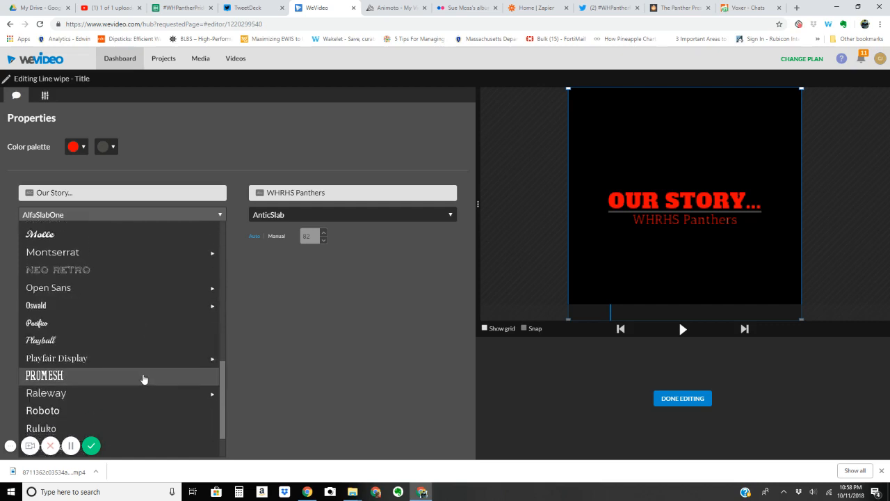
pyautogui.click(114, 347)
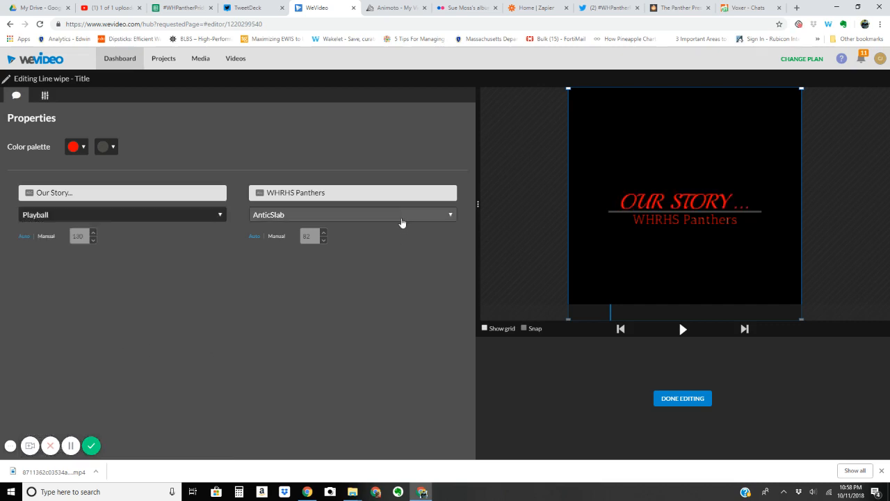
pyautogui.click(401, 221)
pyautogui.scroll(-5, 355, 403)
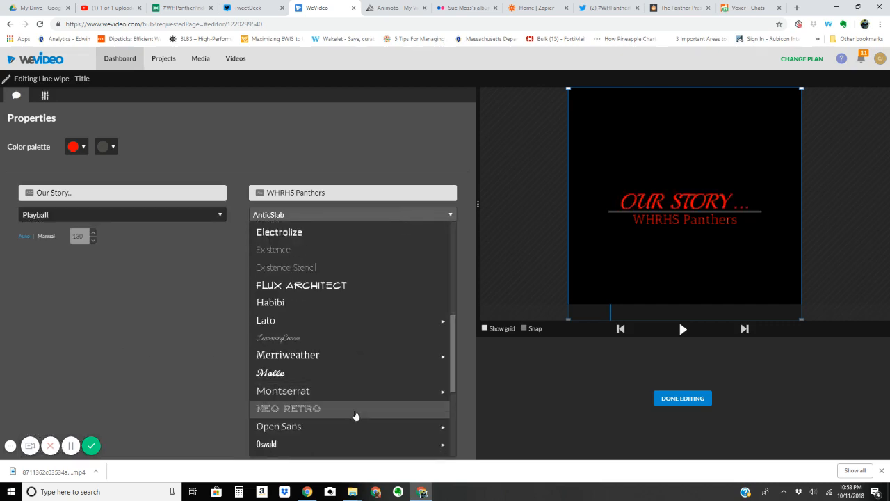
pyautogui.scroll(-3, 355, 414)
pyautogui.click(290, 340)
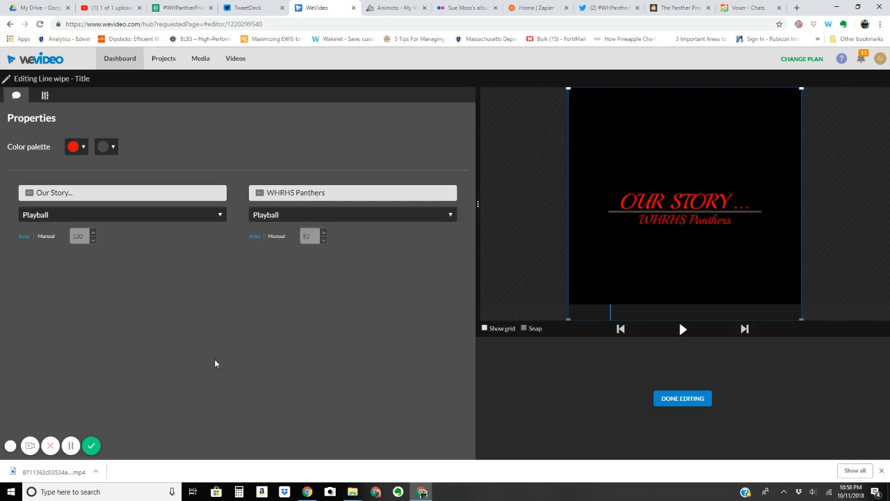
pyautogui.click(685, 399)
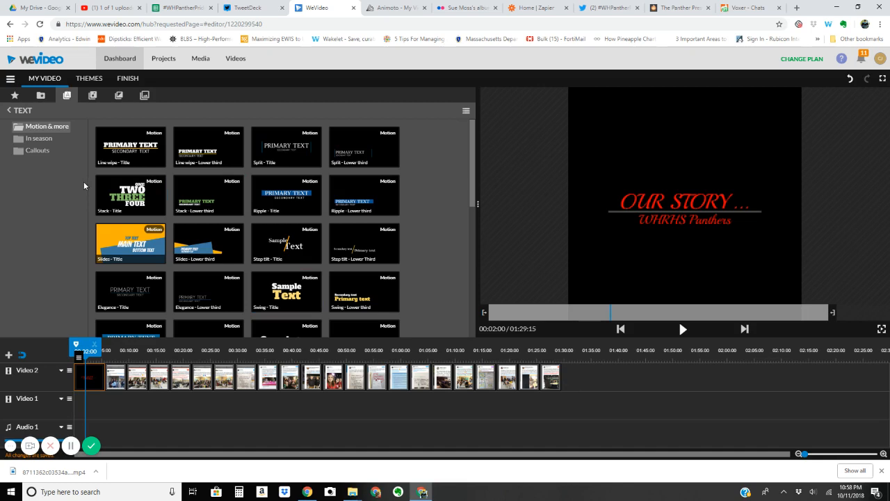
# Add the free music Discovery - Mega Music at the start of the Audio 1 track, trimmed to end with the last screenshot at 01:29:15.
pyautogui.click(93, 98)
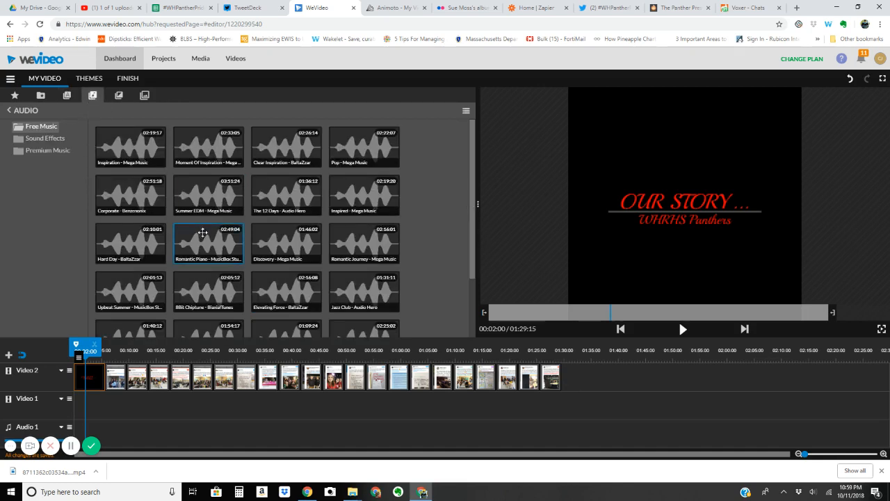
pyautogui.click(268, 248)
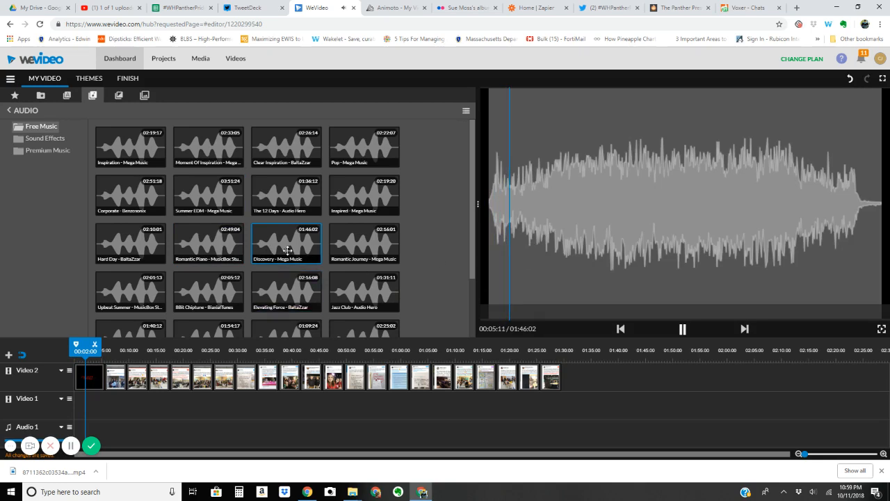
pyautogui.moveTo(288, 249); pyautogui.dragTo(84, 433)
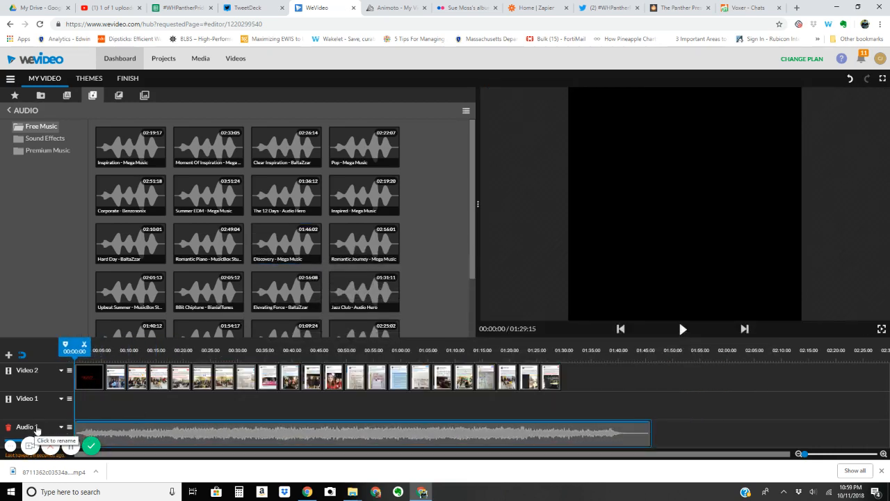
pyautogui.click(598, 428)
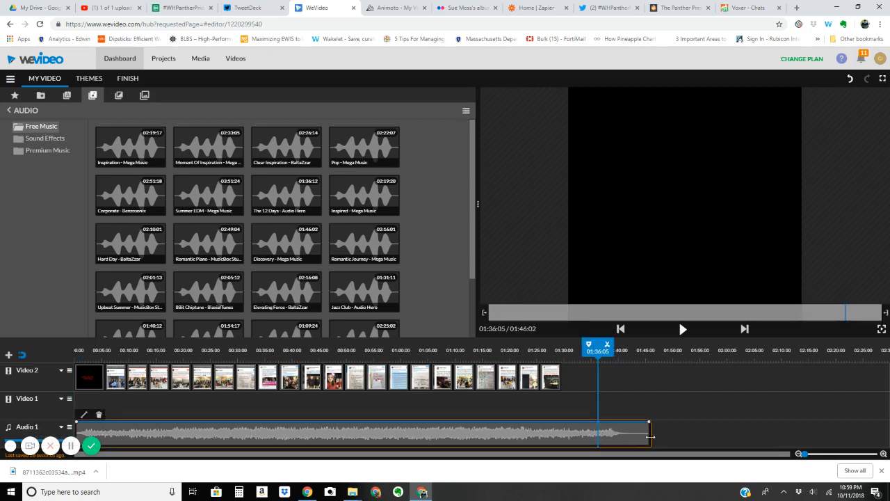
pyautogui.moveTo(651, 436); pyautogui.dragTo(563, 437)
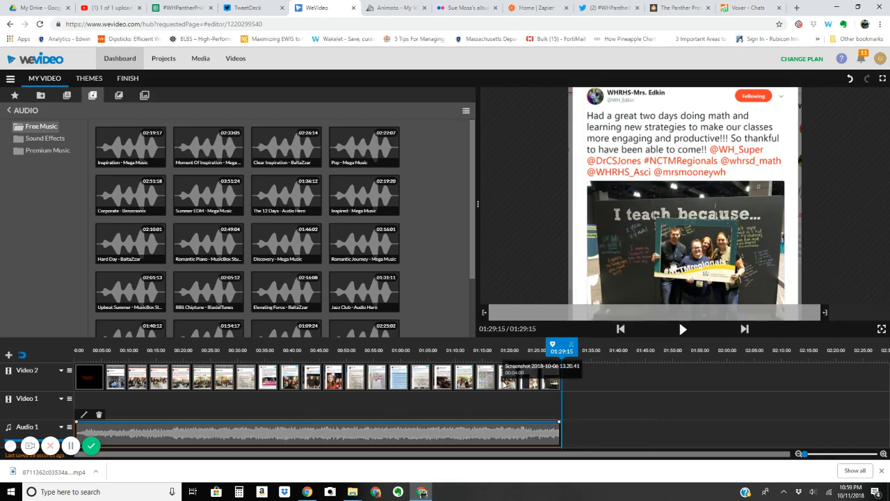
# Preview about the first 30 seconds of the video with its music from the beginning of the timeline.
pyautogui.moveTo(561, 349); pyautogui.dragTo(70, 350)
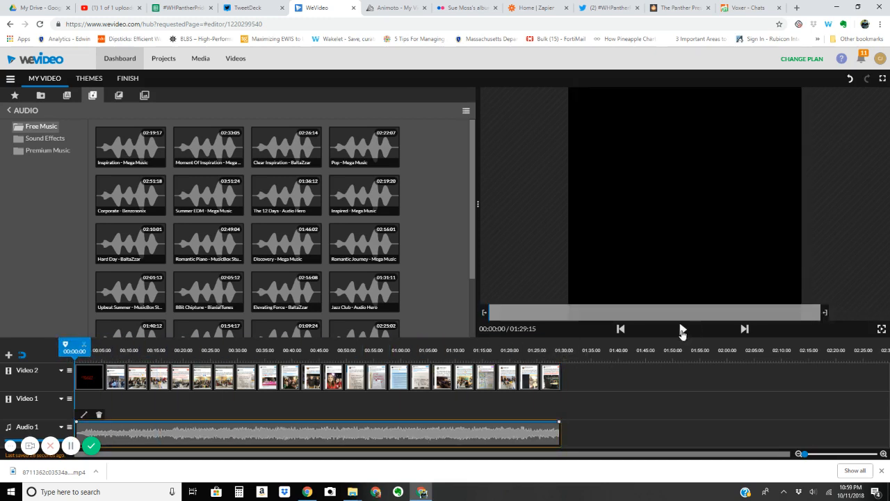
pyautogui.click(682, 329)
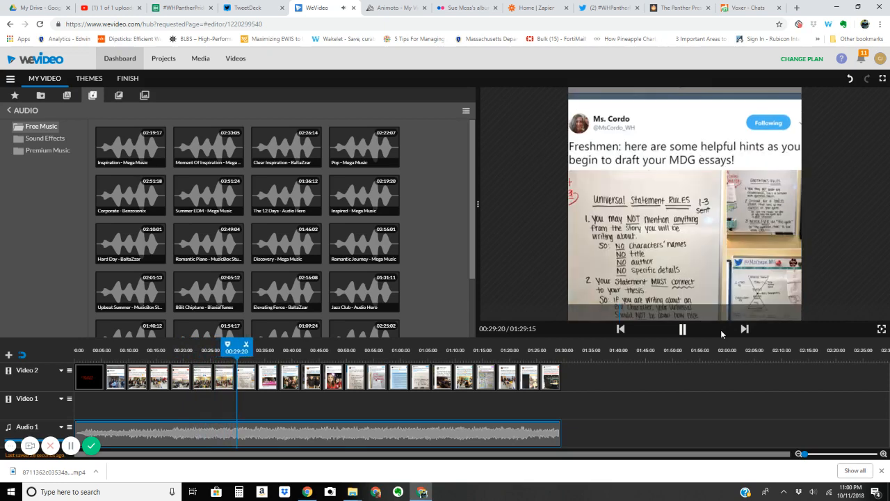
pyautogui.click(683, 329)
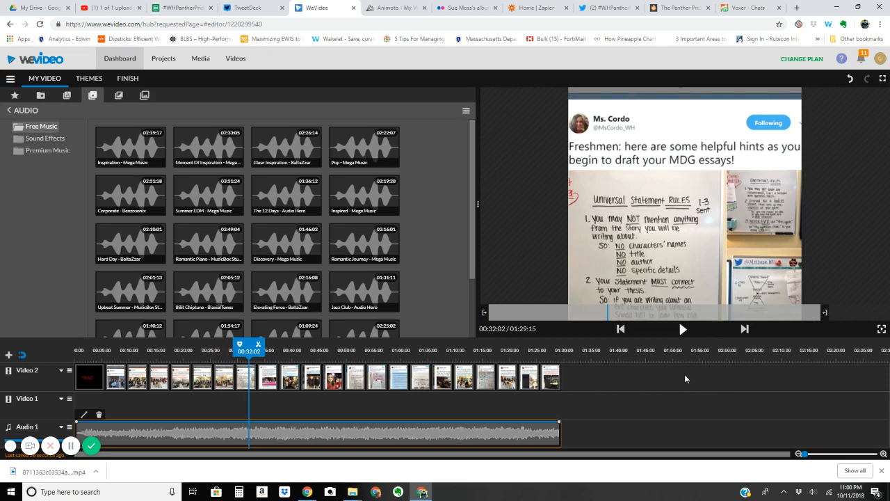
# Go to the finishing settings, title the video "Test", and choose the tweet screenshot as its thumbnail.
pyautogui.click(128, 78)
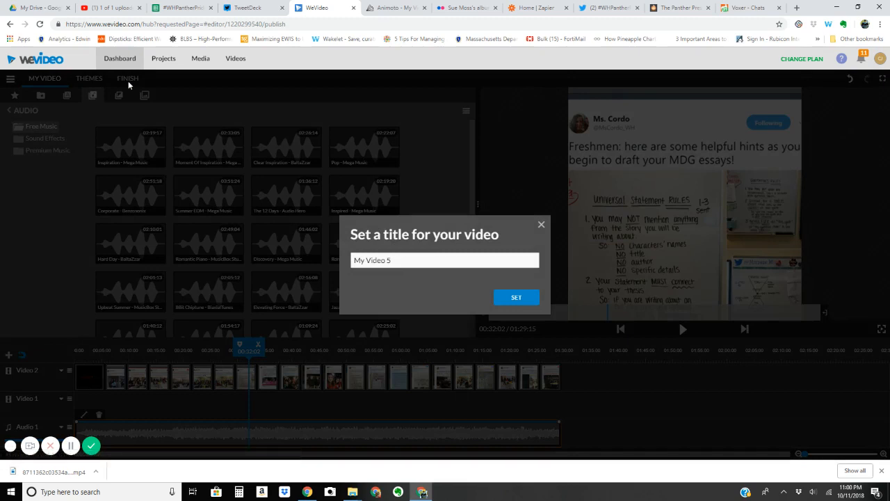
pyautogui.moveTo(391, 261); pyautogui.dragTo(330, 270)
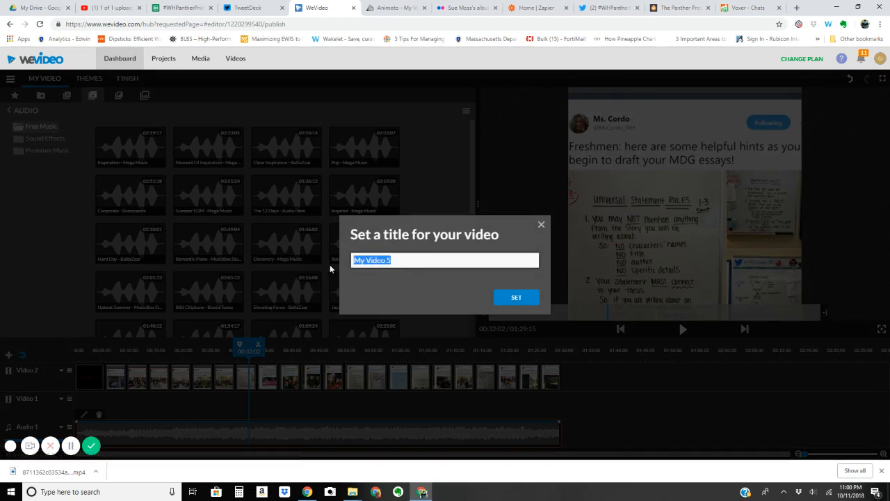
pyautogui.write('Test')
pyautogui.click(523, 300)
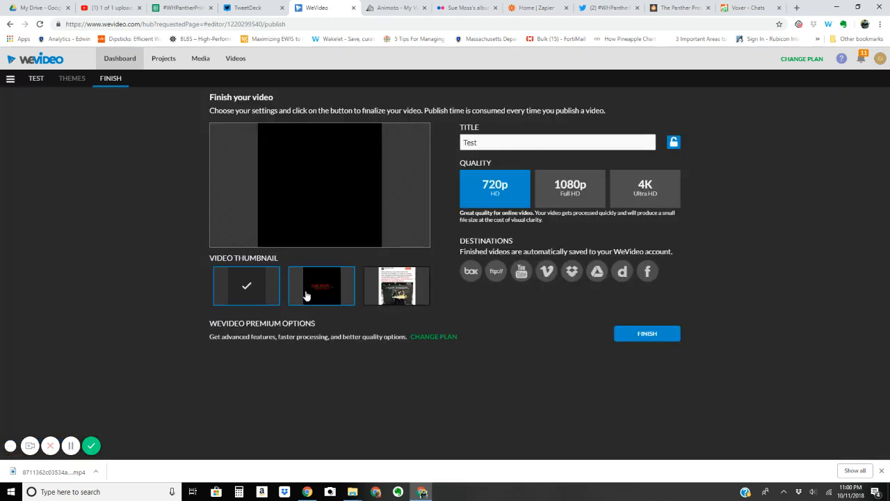
pyautogui.click(310, 295)
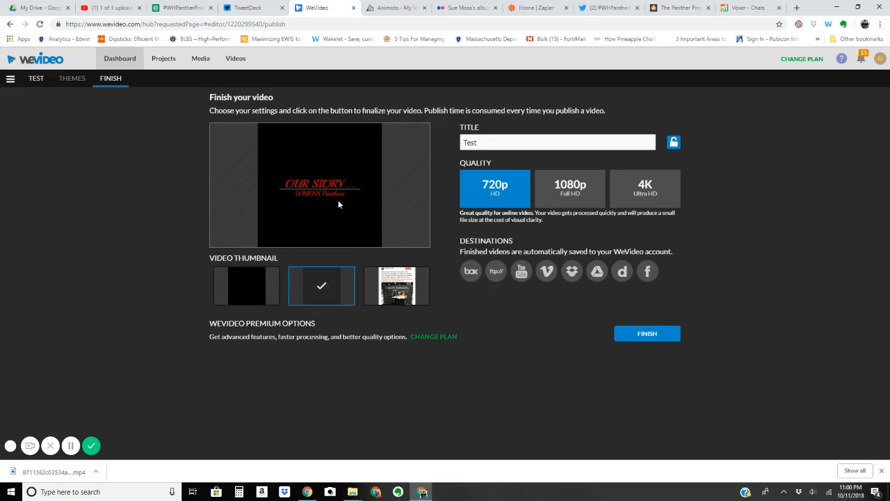
pyautogui.click(398, 291)
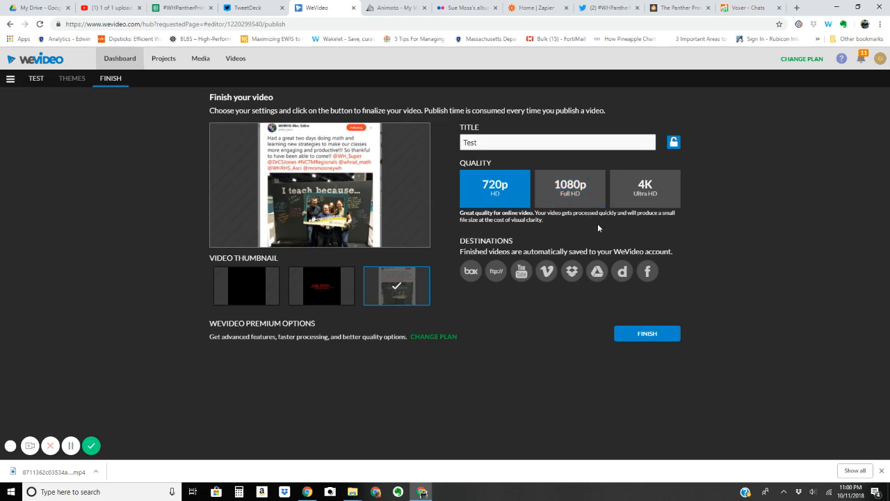
# Switch to The Panther Press newsletter on Smore and watch its embedded Our Story 9/28/18 - 10/5/18 video.
pyautogui.click(113, 8)
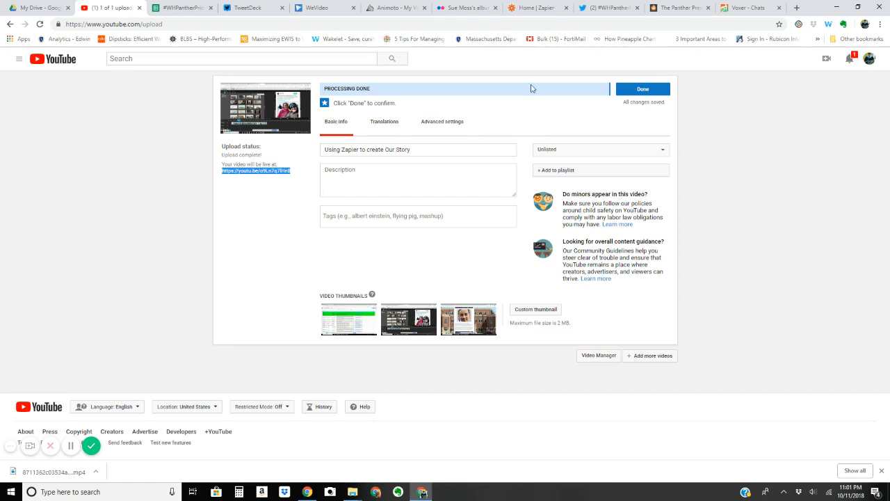
pyautogui.click(673, 10)
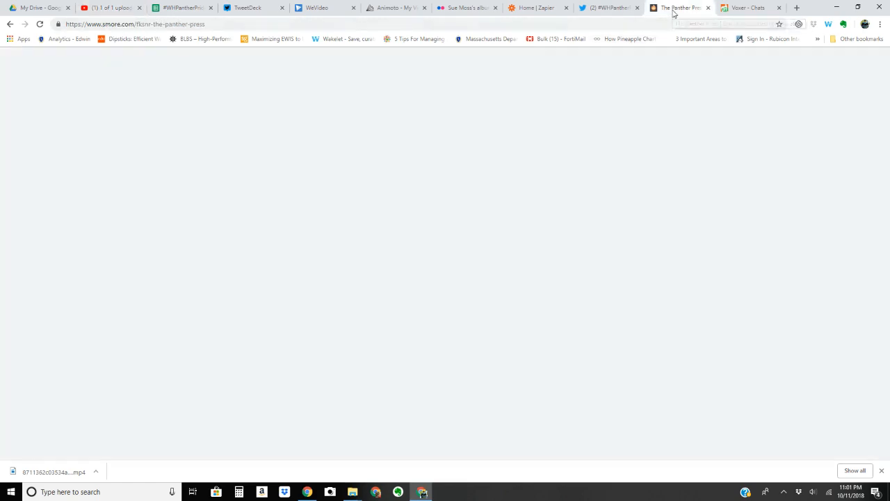
pyautogui.moveTo(887, 240); pyautogui.dragTo(879, 59)
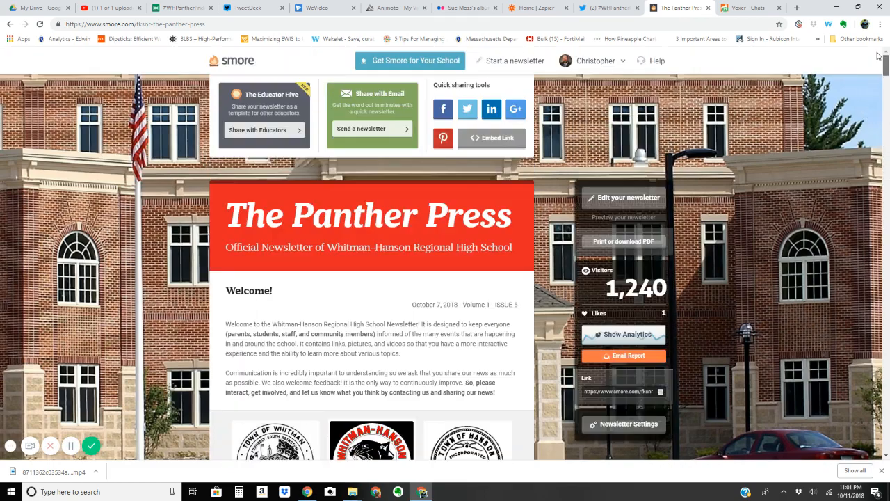
pyautogui.scroll(-1, 883, 69)
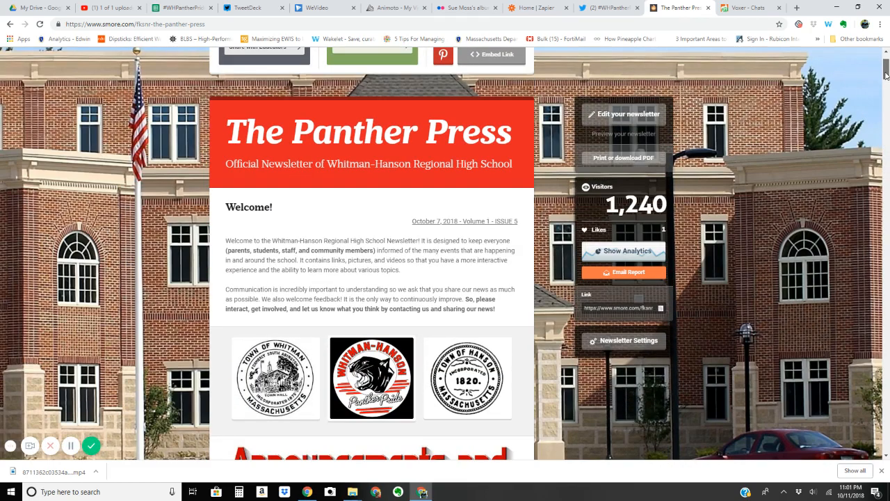
pyautogui.moveTo(886, 75); pyautogui.dragTo(878, 238)
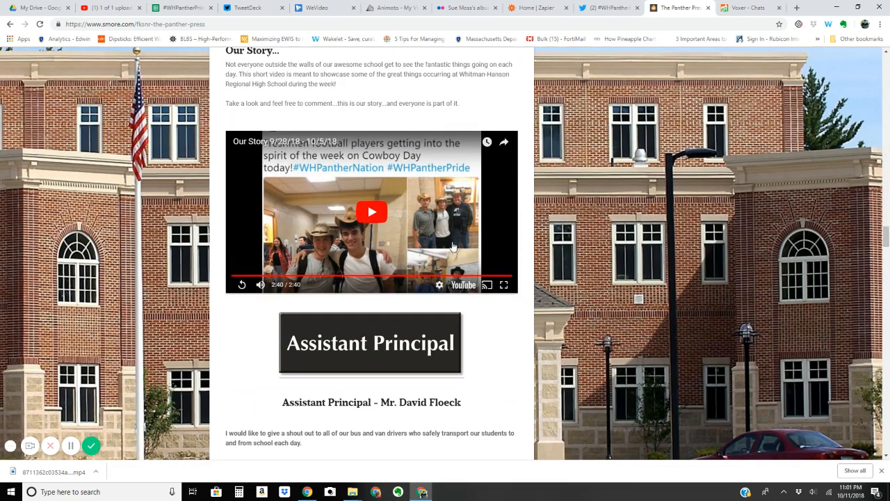
pyautogui.click(373, 213)
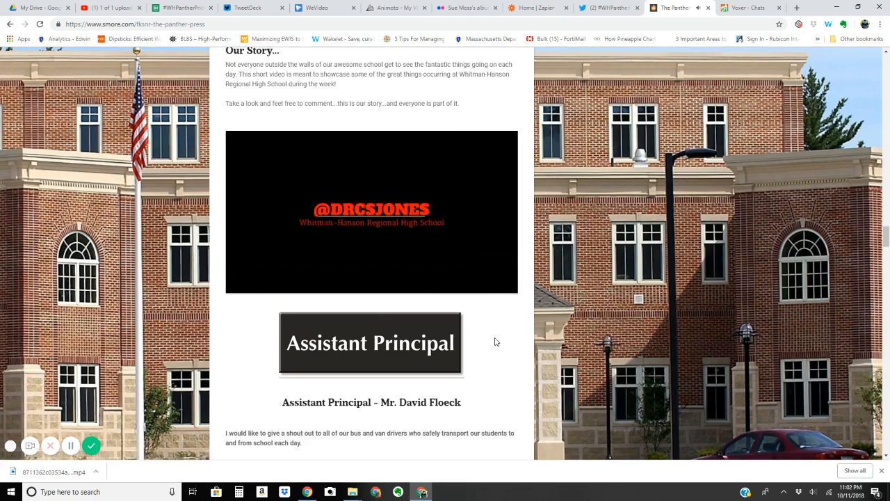
pyautogui.click(418, 243)
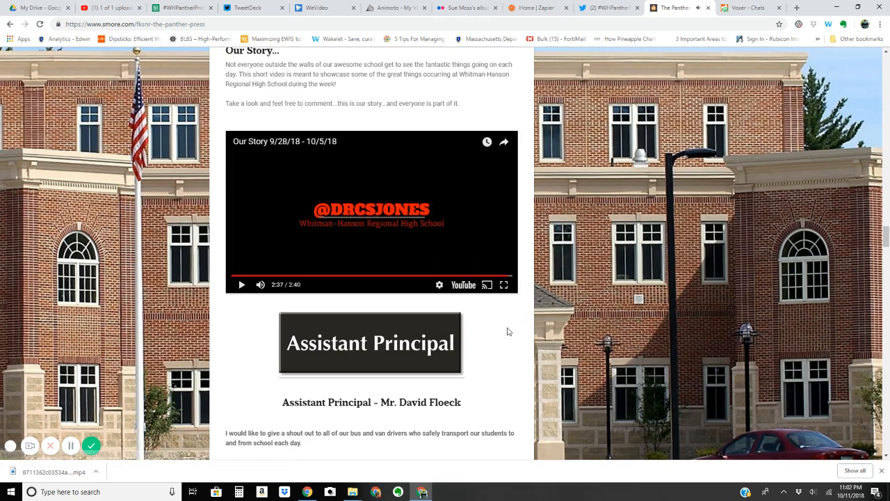